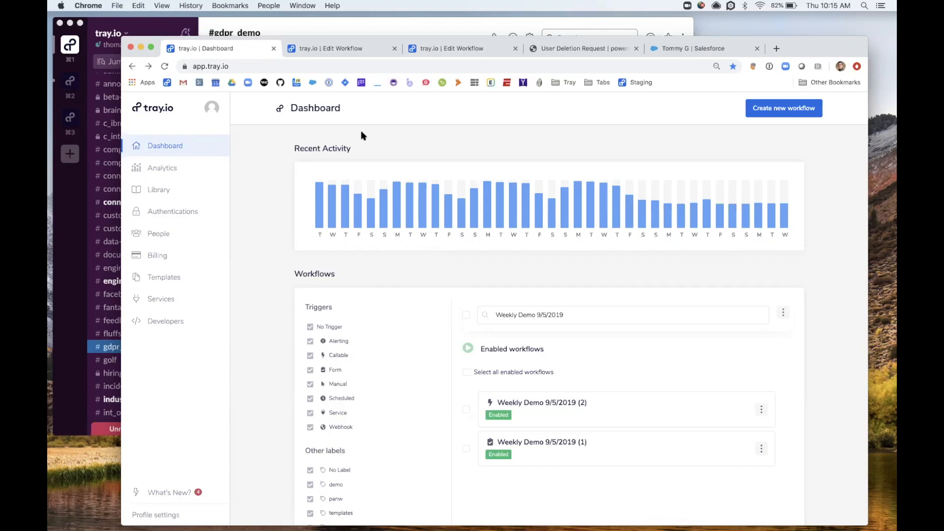
Step: Review both workflows and the Salesforce lead record, ending on the User Deletion Request form
{"action": "left_click", "coordinate": [563, 52]}
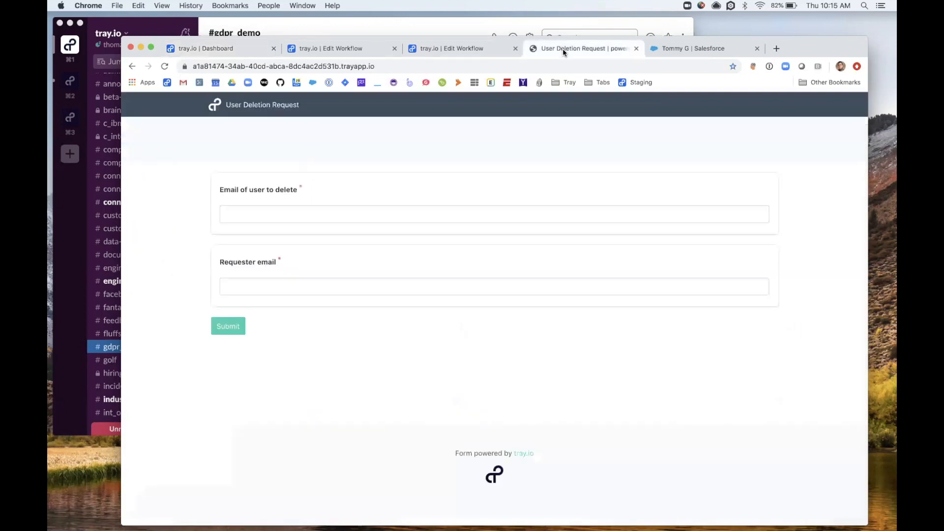
{"action": "left_click", "coordinate": [327, 53]}
{"action": "left_click", "coordinate": [418, 51]}
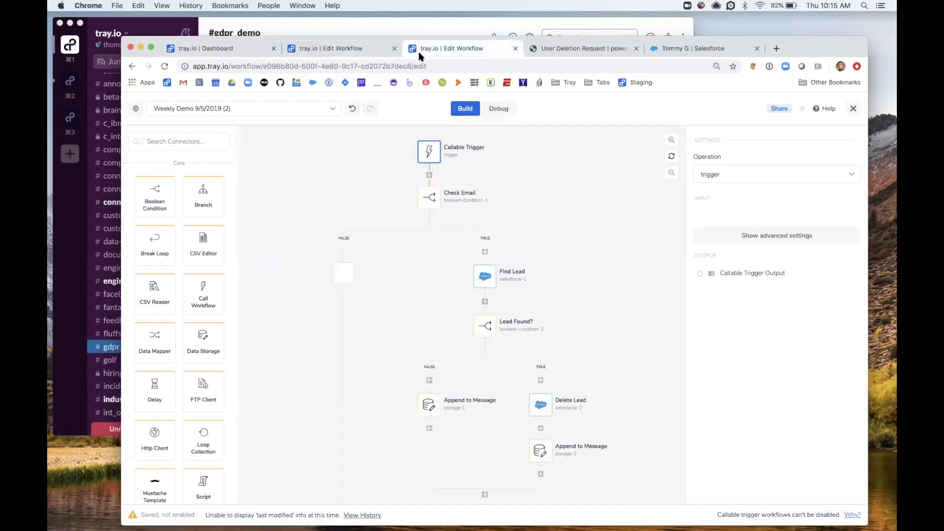
{"action": "left_click", "coordinate": [577, 53]}
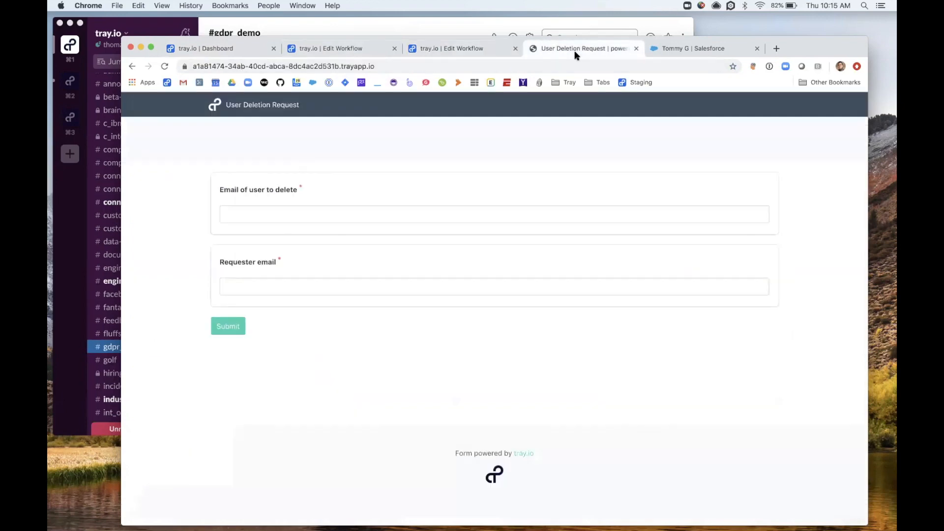
{"action": "left_click", "coordinate": [671, 51]}
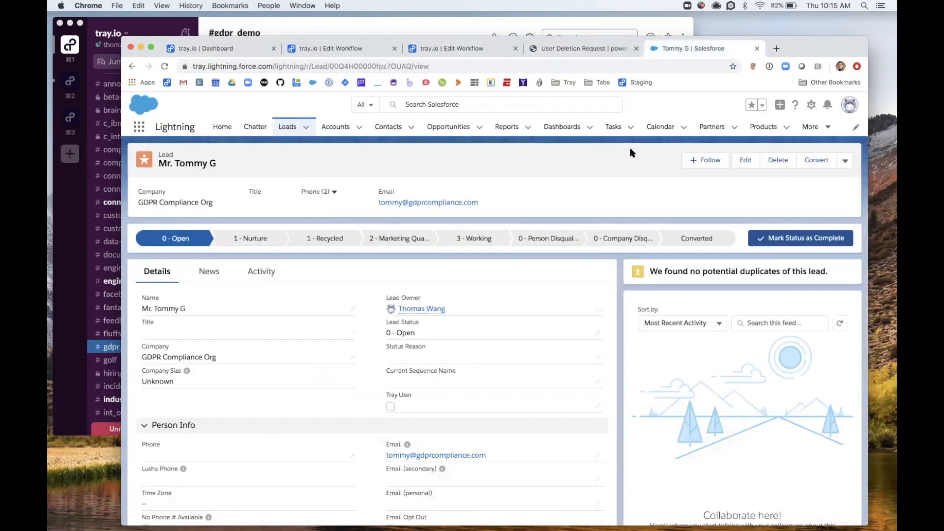
{"action": "left_click", "coordinate": [568, 53]}
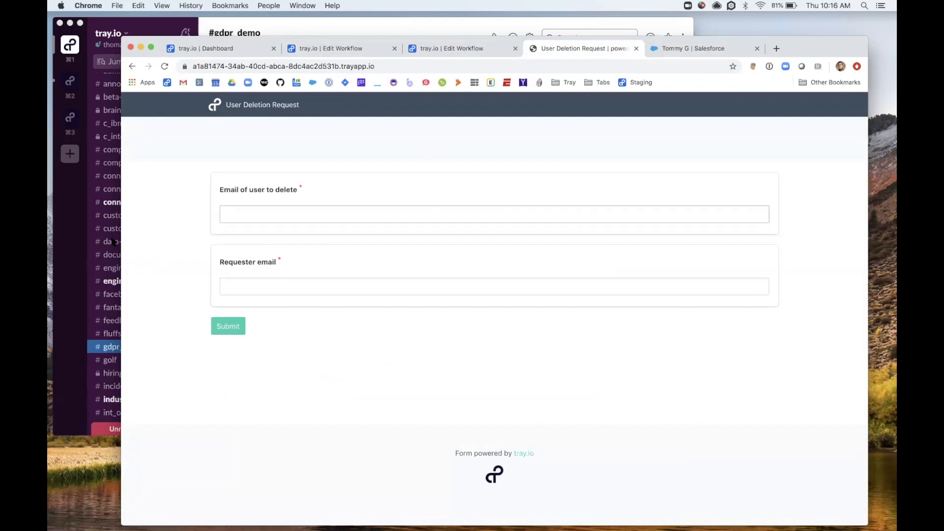
Step: Fill the user-to-delete field with the lead's email, autocompleted from 'tommy'
{"action": "left_click", "coordinate": [72, 252]}
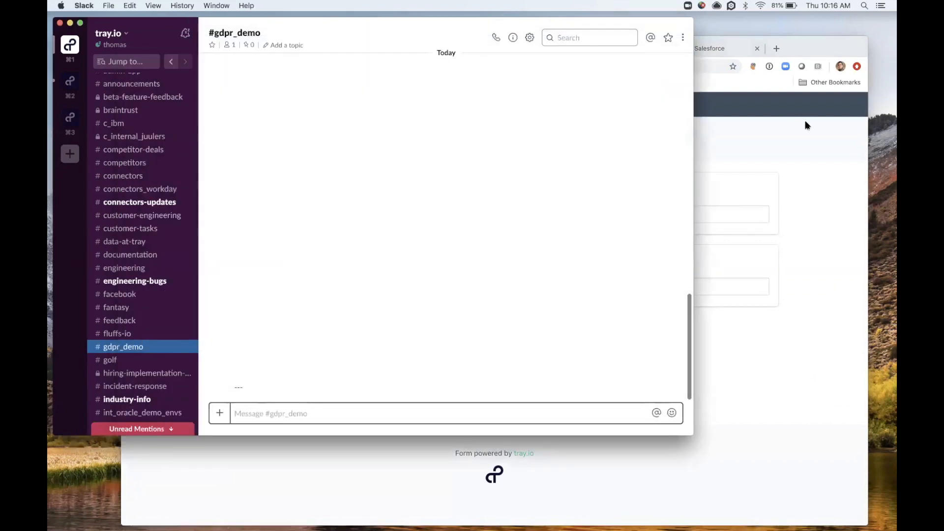
{"action": "left_click", "coordinate": [803, 143]}
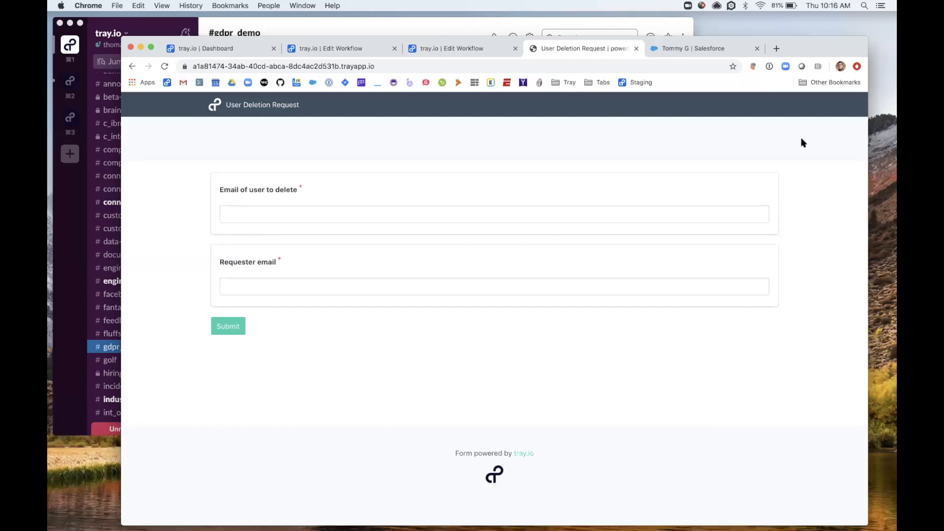
{"action": "left_click", "coordinate": [498, 219]}
{"action": "type", "text": "tommy"}
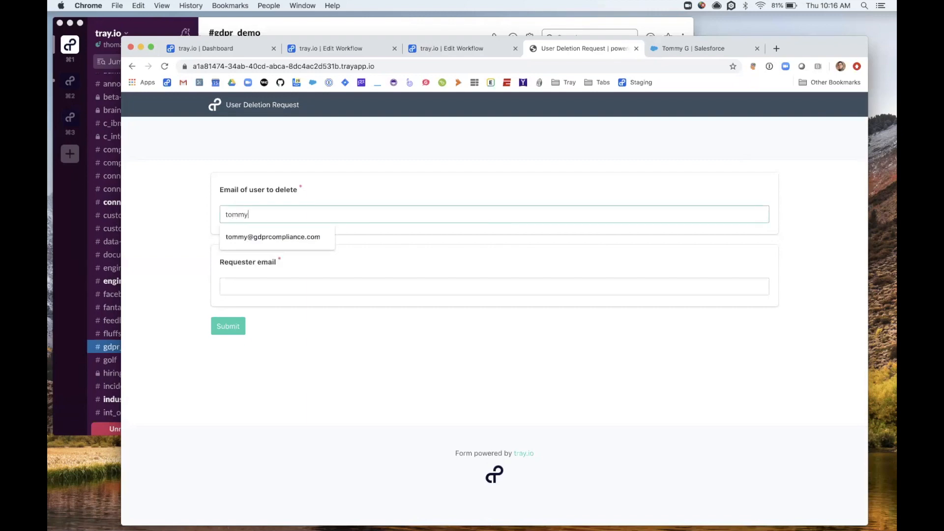
{"action": "left_click", "coordinate": [323, 242]}
Step: Enter the requester's email, submit the deletion request, and bring Slack forward
{"action": "left_click", "coordinate": [316, 284]}
{"action": "left_click", "coordinate": [311, 348]}
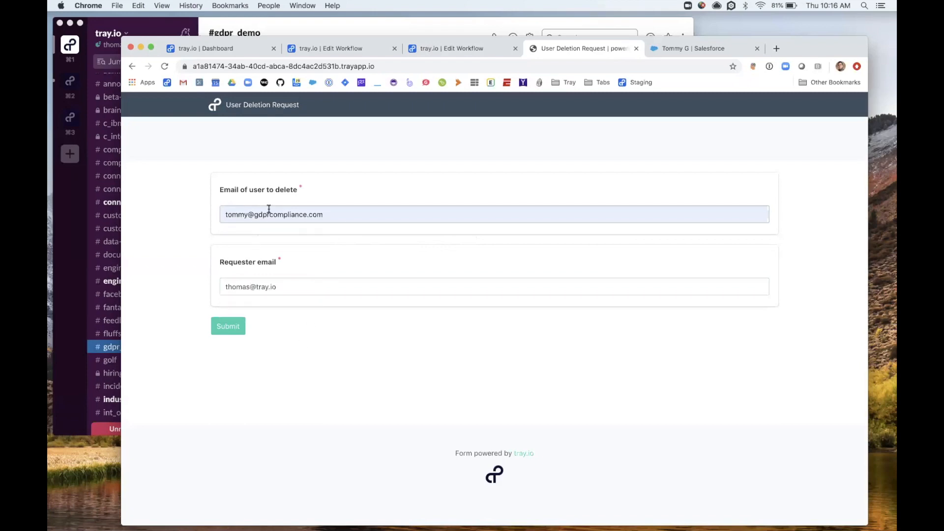
{"action": "left_click", "coordinate": [232, 328]}
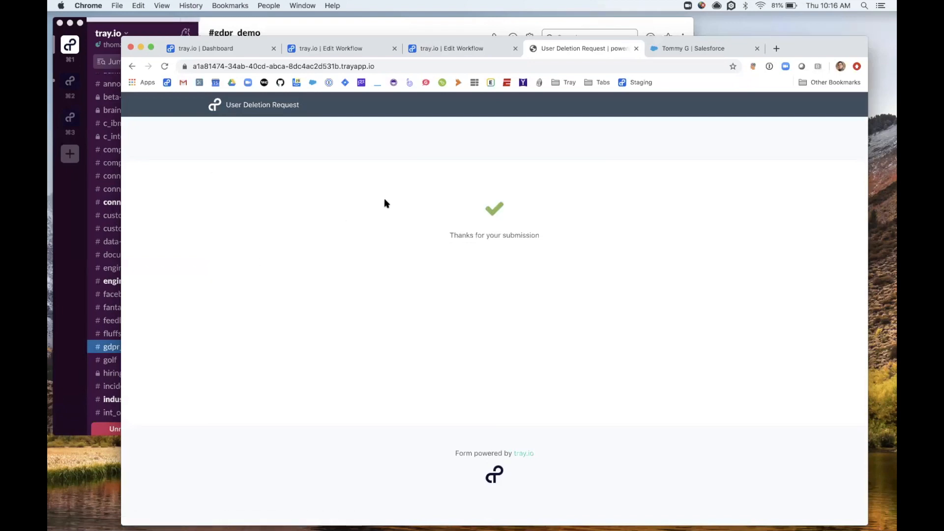
{"action": "left_click", "coordinate": [69, 212]}
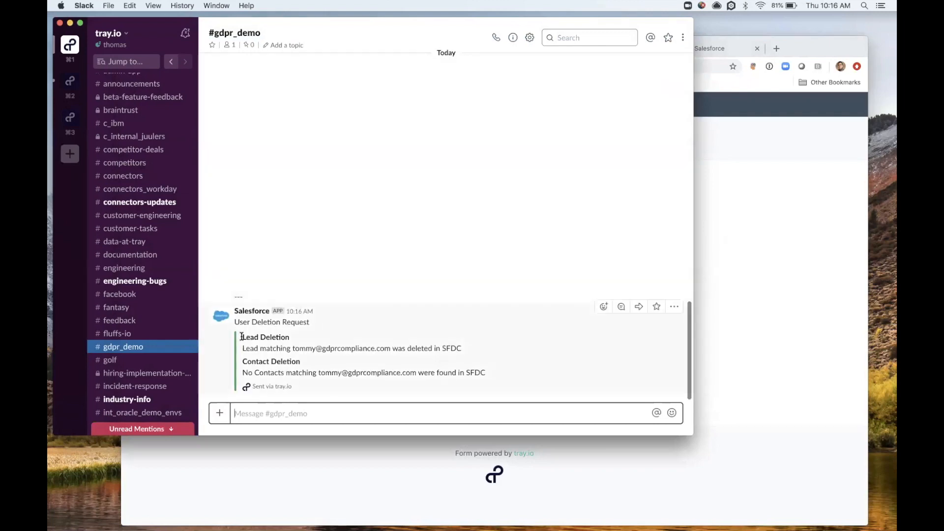
Step: Highlight the User Deletion Request heading and lead-deletion result lines in the #gdpr_demo message
{"action": "left_click_drag", "start_coordinate": [234, 323], "coordinate": [313, 328]}
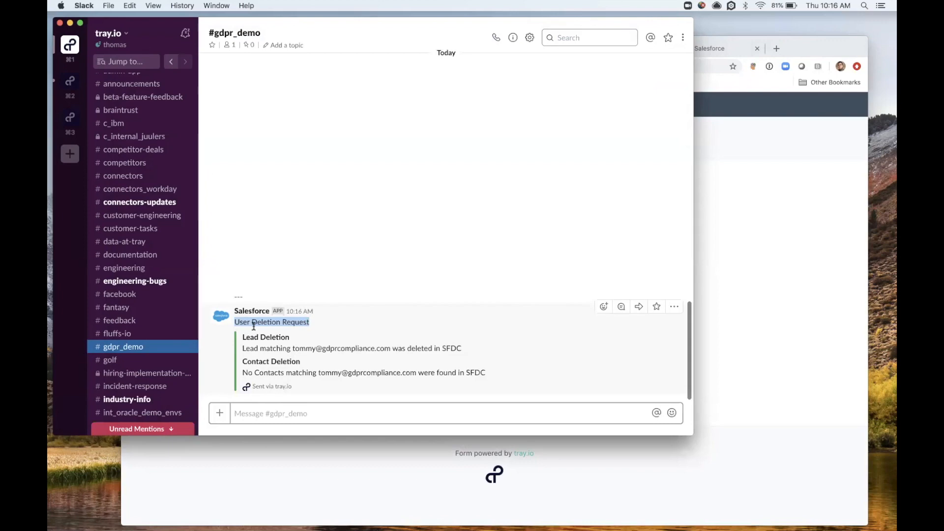
{"action": "left_click_drag", "start_coordinate": [241, 349], "coordinate": [348, 348]}
{"action": "left_click", "coordinate": [348, 347]}
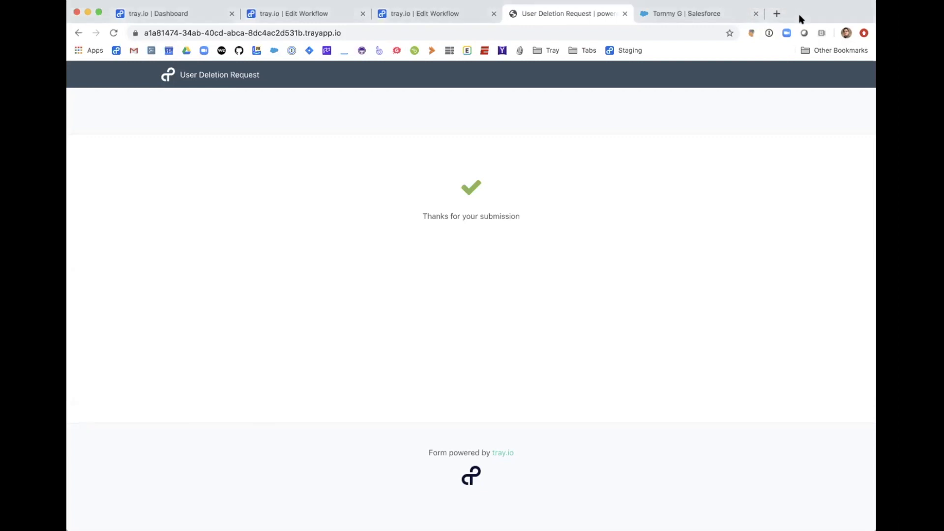
Step: Check the Callable Trigger workflow, then drop a Call Workflow step under Delete in SFDC
{"action": "left_click", "coordinate": [279, 19]}
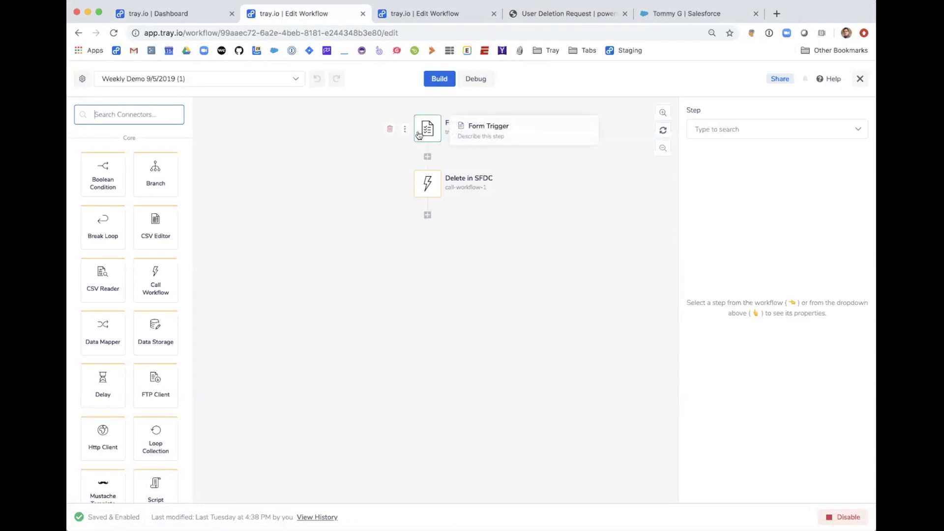
{"action": "mouse_move", "coordinate": [428, 182]}
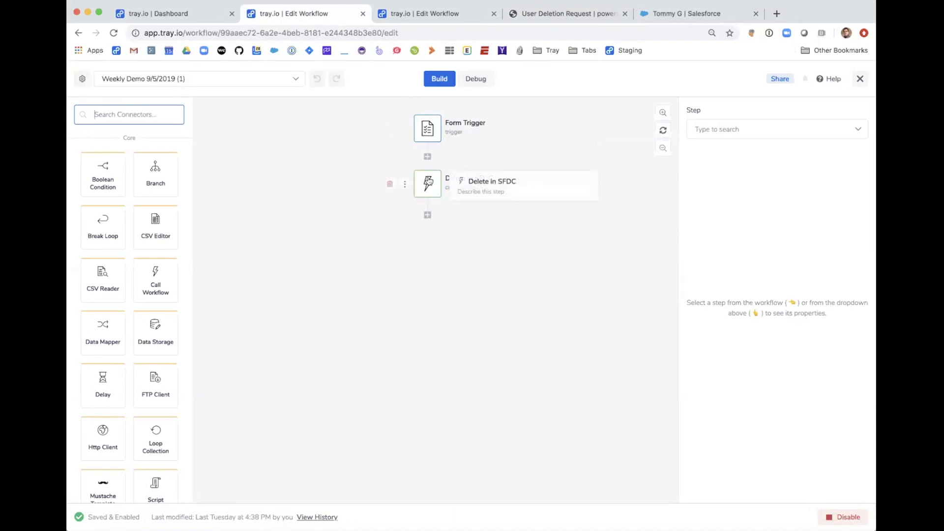
{"action": "left_click", "coordinate": [429, 19]}
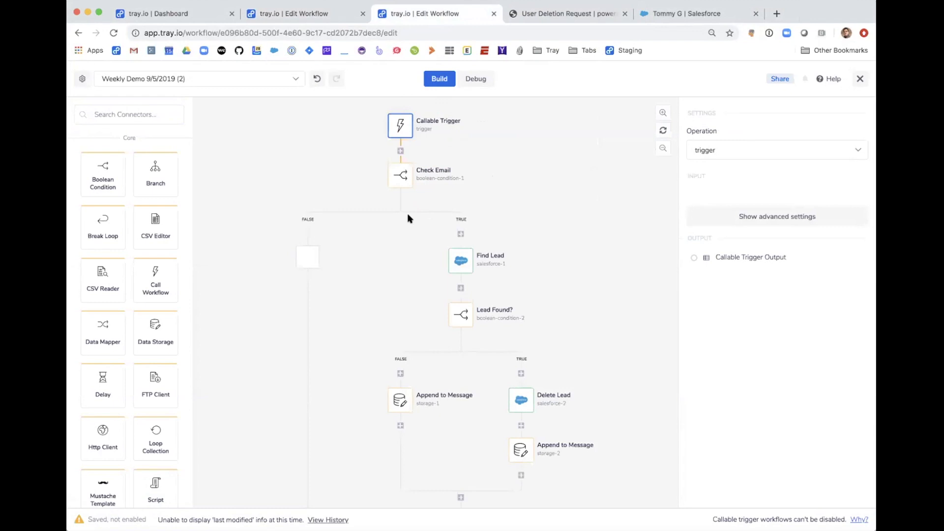
{"action": "left_click", "coordinate": [300, 19]}
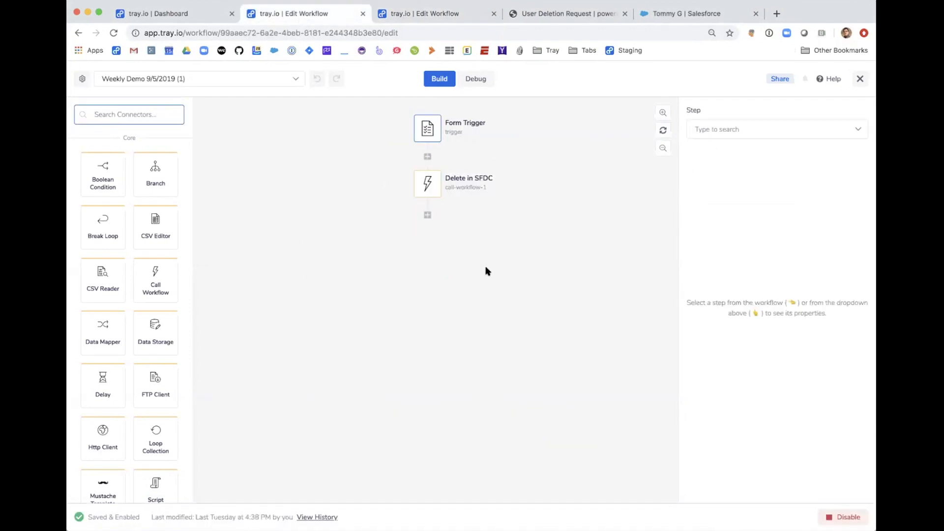
{"action": "left_click", "coordinate": [147, 281]}
{"action": "left_click_drag", "start_coordinate": [147, 280], "coordinate": [403, 228]}
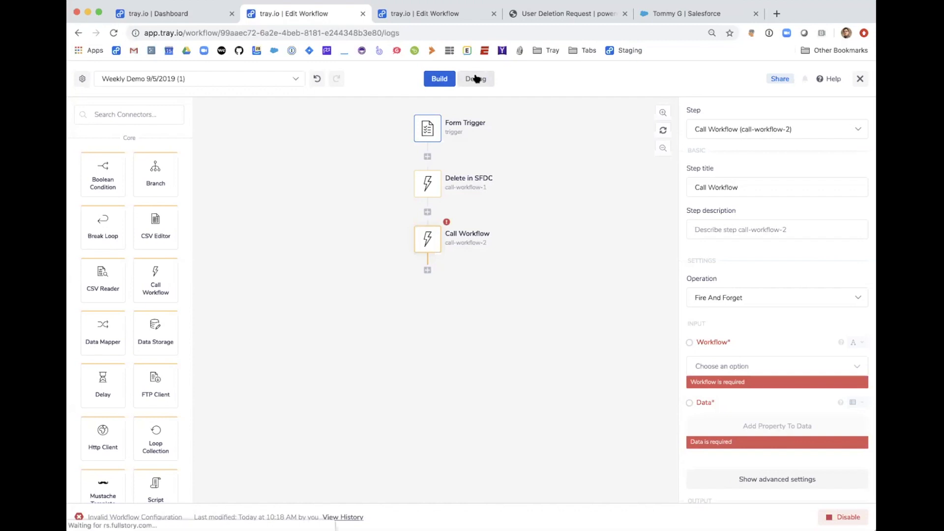
{"action": "left_click", "coordinate": [477, 78]}
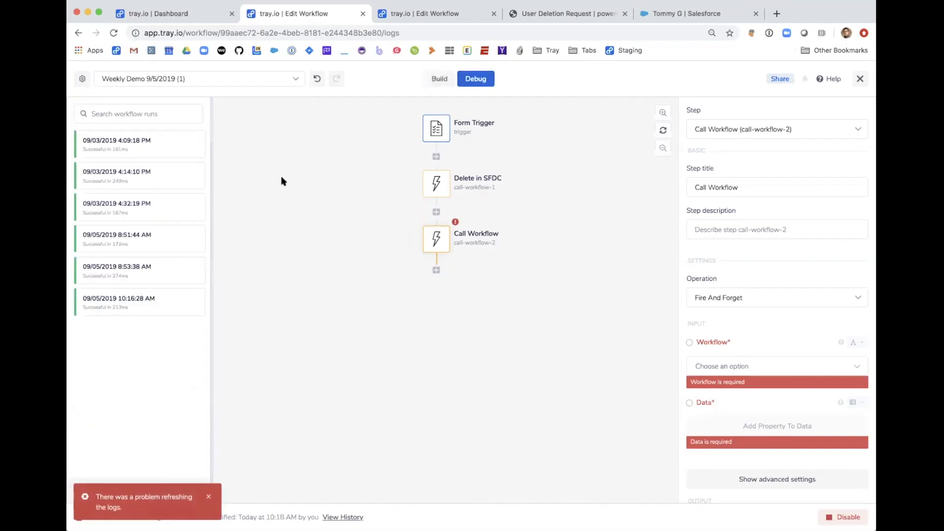
{"action": "left_click", "coordinate": [406, 17]}
{"action": "left_click", "coordinate": [477, 88]}
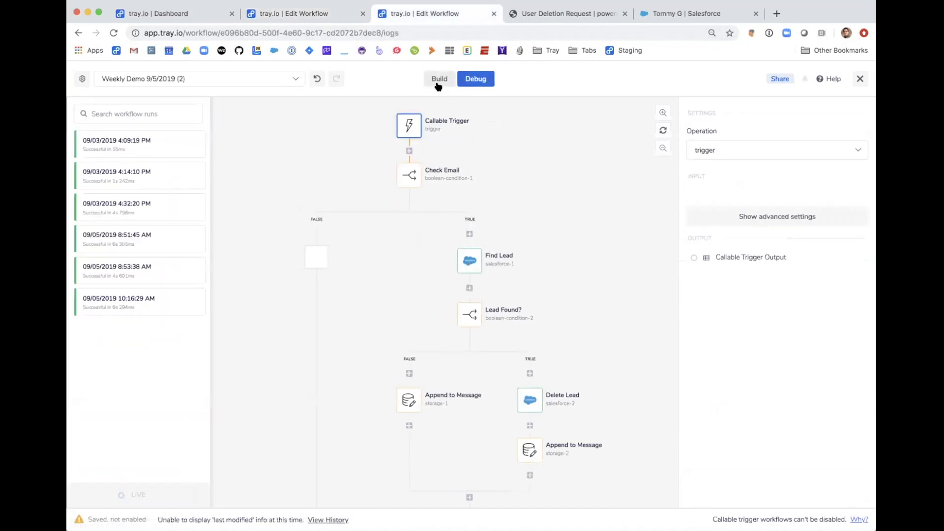
{"action": "left_click", "coordinate": [438, 86]}
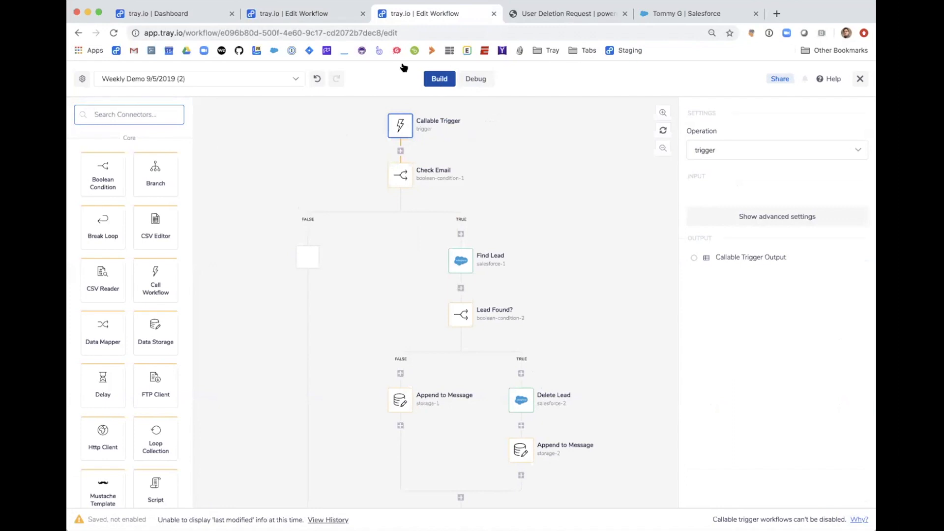
{"action": "left_click", "coordinate": [323, 14]}
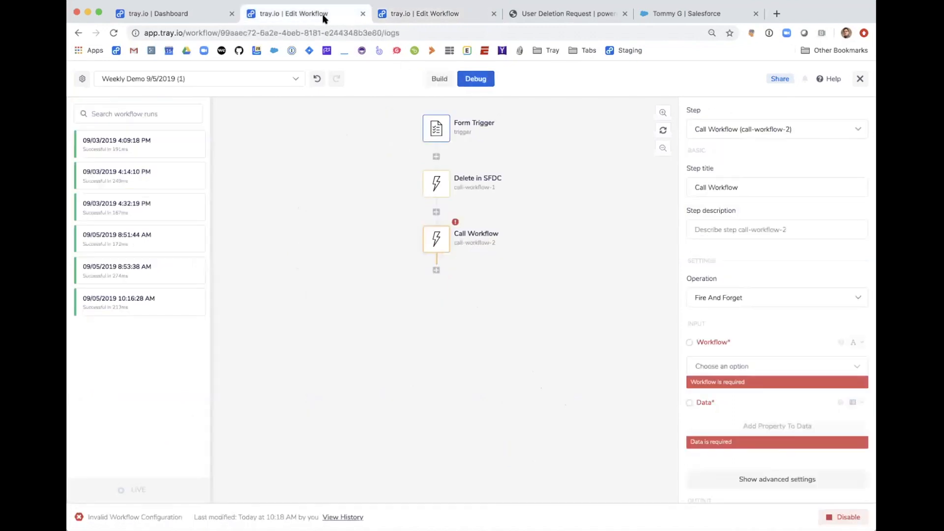
{"action": "left_click", "coordinate": [432, 75]}
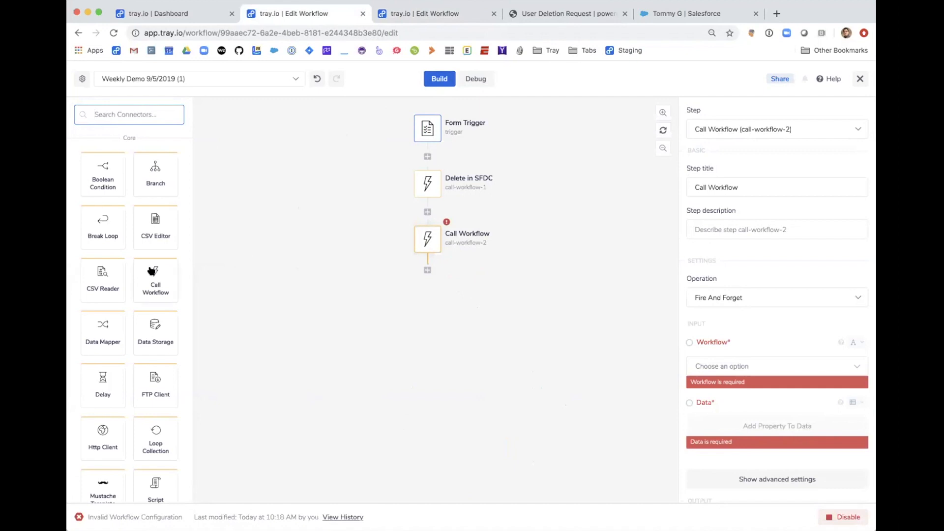
Step: Browse the trigger connectors for the Form Trigger and close the picker without changing it
{"action": "mouse_move", "coordinate": [410, 124]}
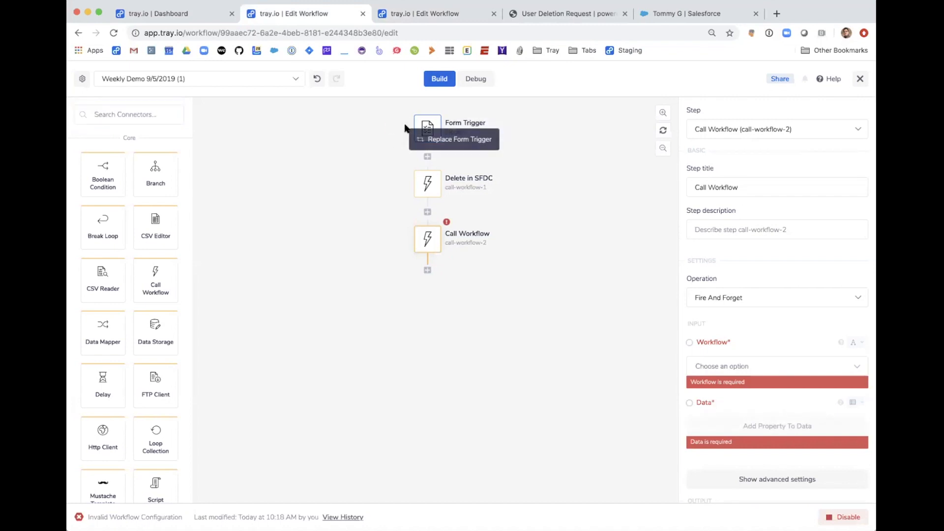
{"action": "left_click", "coordinate": [421, 141]}
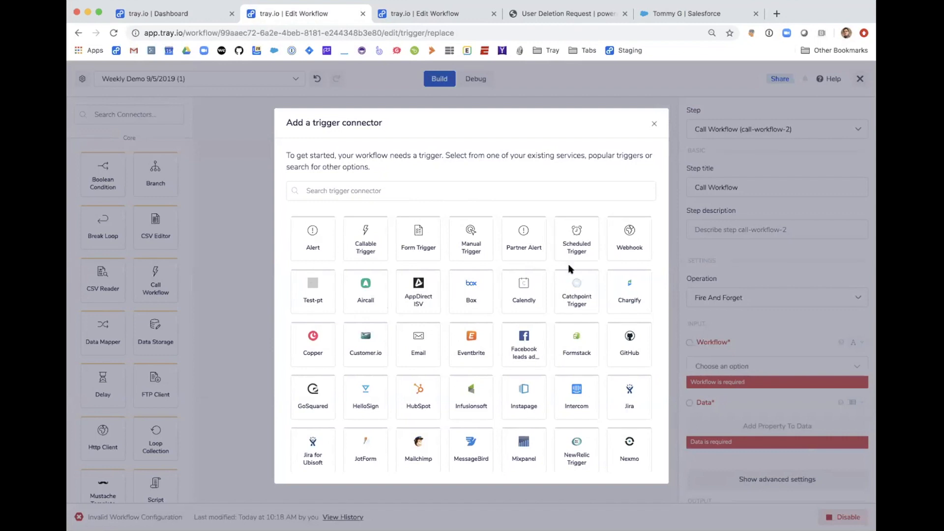
{"action": "scroll", "coordinate": [543, 287], "scroll_direction": "down", "scroll_amount": 5}
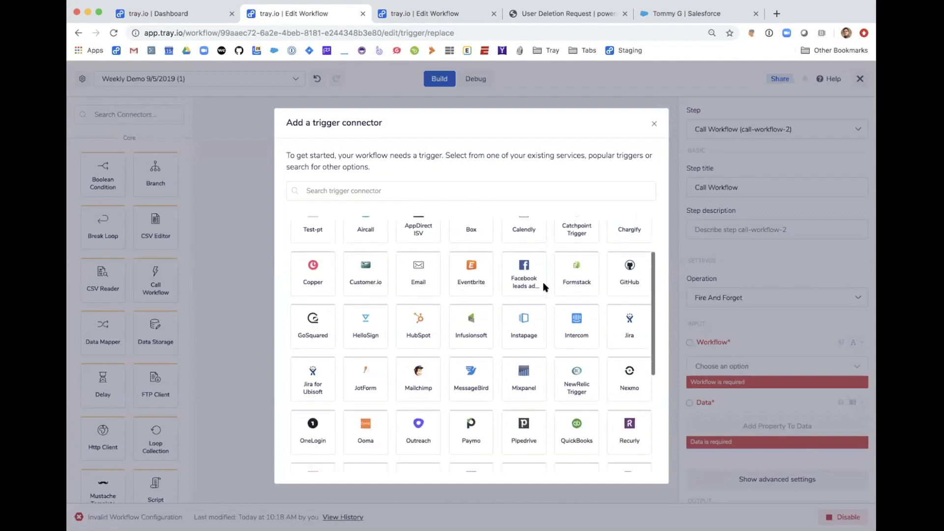
{"action": "scroll", "coordinate": [543, 287], "scroll_direction": "down", "scroll_amount": 3}
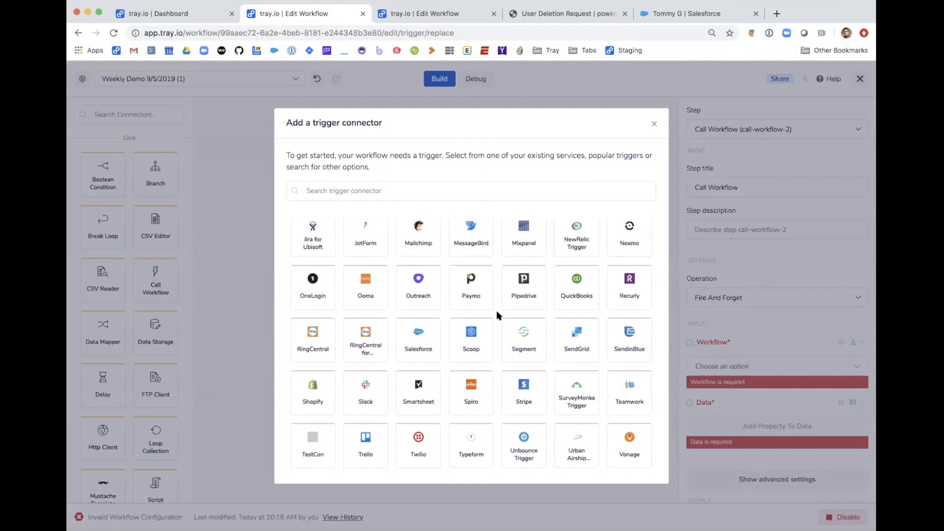
{"action": "scroll", "coordinate": [498, 315], "scroll_direction": "up", "scroll_amount": 5}
{"action": "scroll", "coordinate": [498, 315], "scroll_direction": "up", "scroll_amount": 3}
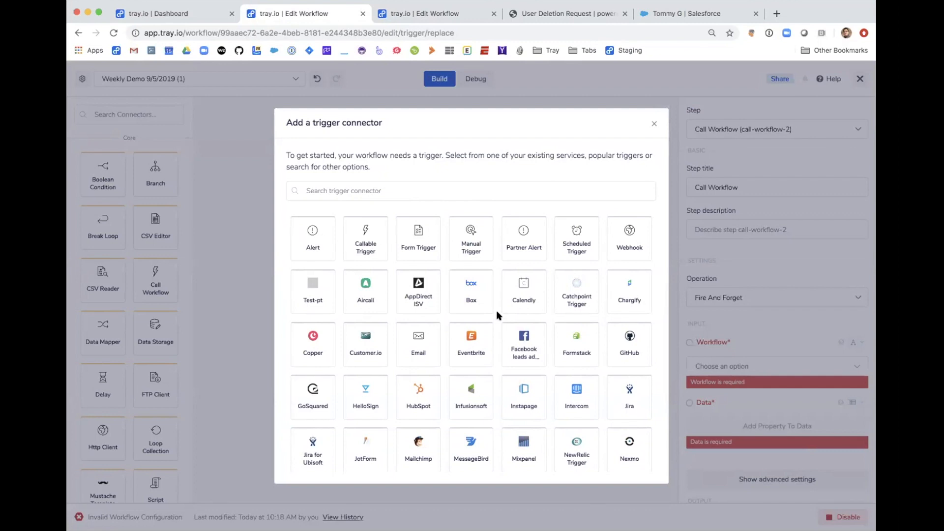
{"action": "left_click", "coordinate": [651, 125]}
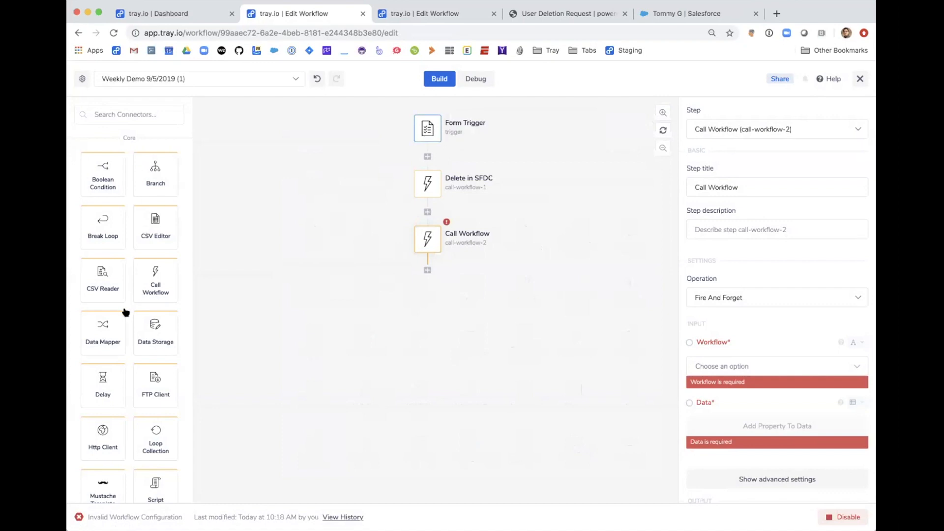
{"action": "scroll", "coordinate": [126, 313], "scroll_direction": "down", "scroll_amount": 1}
{"action": "scroll", "coordinate": [120, 239], "scroll_direction": "up", "scroll_amount": 1}
{"action": "scroll", "coordinate": [132, 413], "scroll_direction": "down", "scroll_amount": 13}
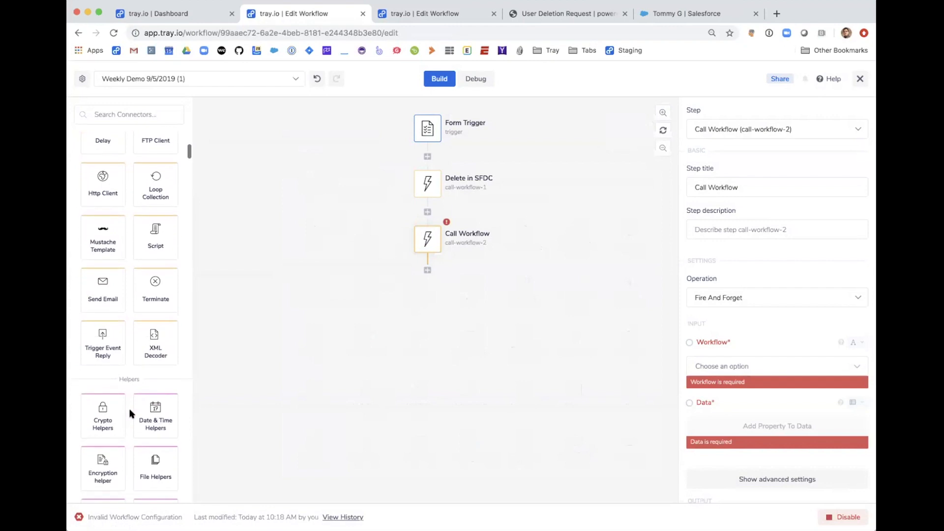
{"action": "scroll", "coordinate": [131, 413], "scroll_direction": "down", "scroll_amount": 10}
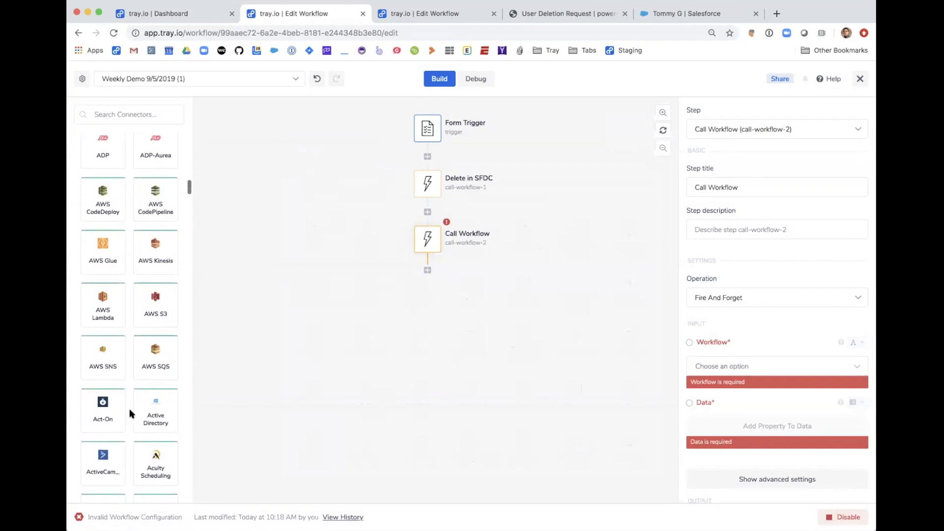
{"action": "scroll", "coordinate": [132, 413], "scroll_direction": "down", "scroll_amount": 9}
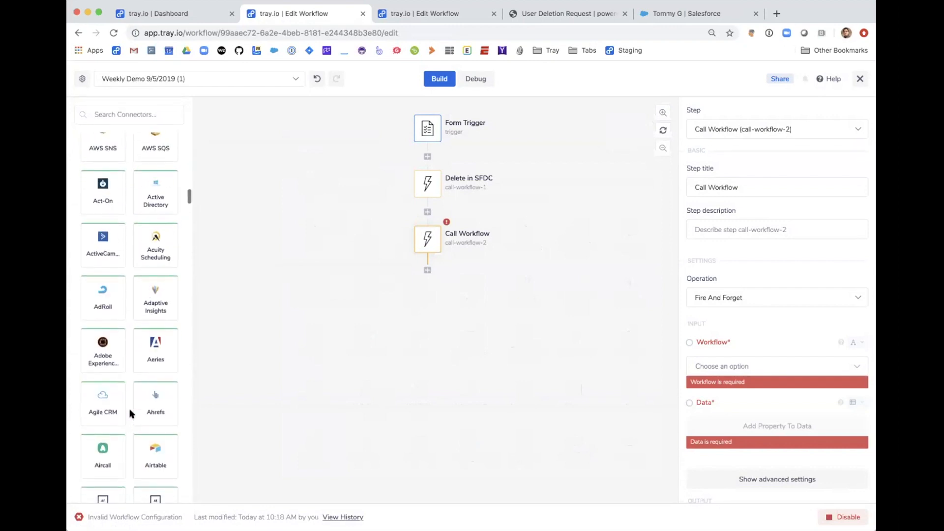
{"action": "scroll", "coordinate": [131, 413], "scroll_direction": "up", "scroll_amount": 10}
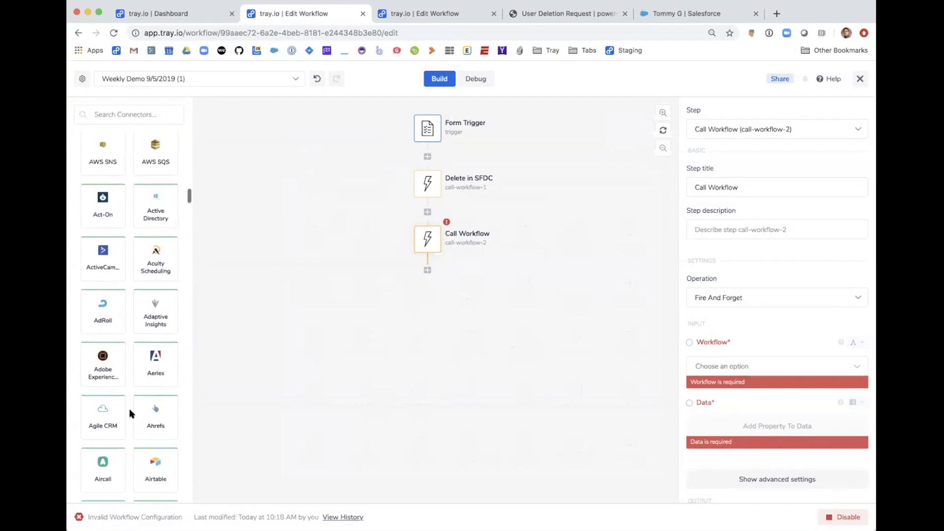
{"action": "scroll", "coordinate": [132, 413], "scroll_direction": "up", "scroll_amount": 8}
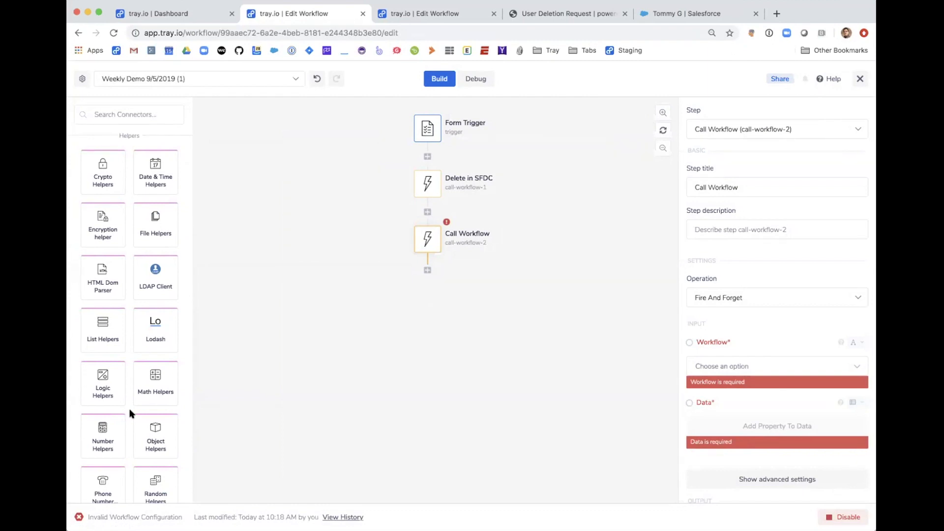
{"action": "scroll", "coordinate": [132, 413], "scroll_direction": "down", "scroll_amount": 2}
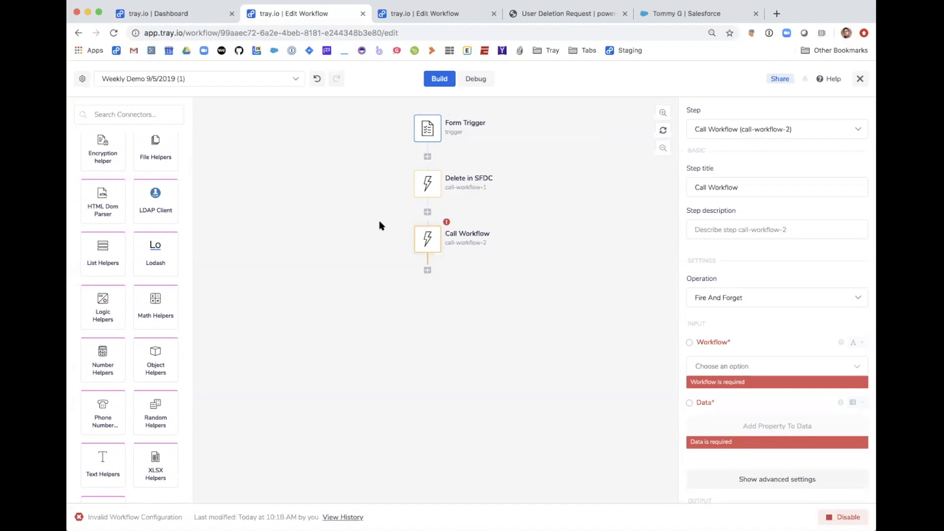
Step: Insert a Text Helpers step after Form Trigger using the Is email? operation
{"action": "left_click_drag", "start_coordinate": [103, 458], "coordinate": [429, 160]}
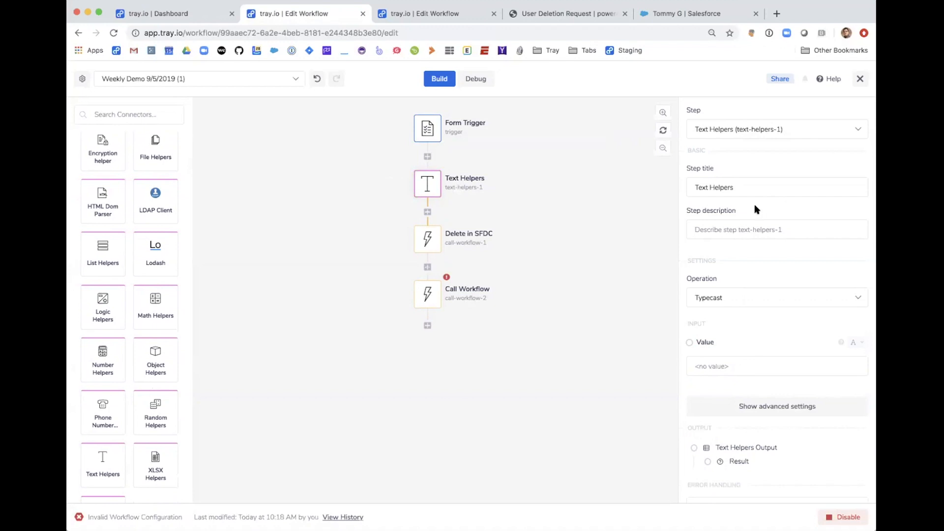
{"action": "left_click", "coordinate": [727, 300]}
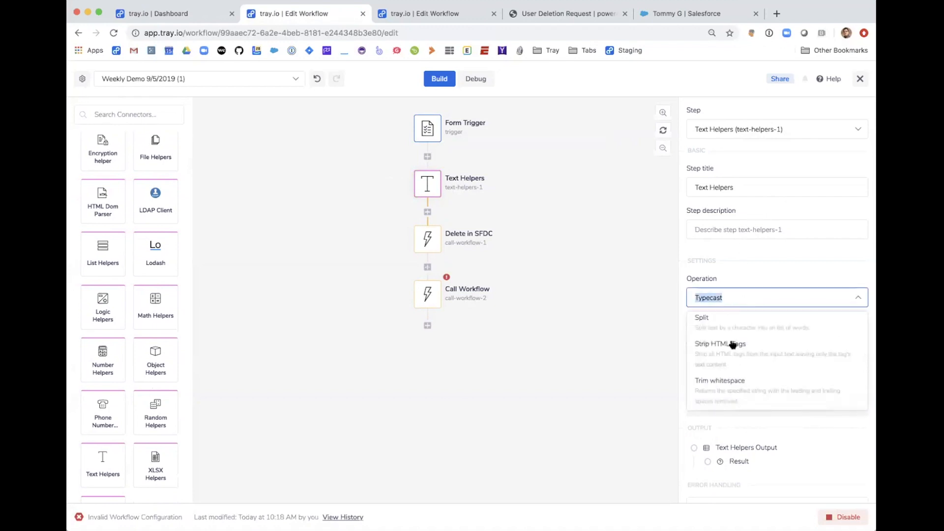
{"action": "scroll", "coordinate": [753, 339], "scroll_direction": "down", "scroll_amount": 2}
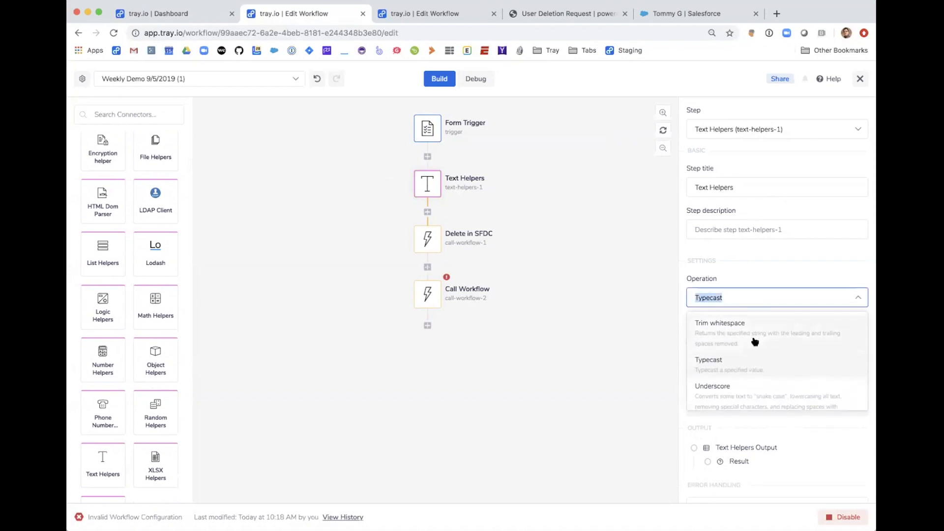
{"action": "type", "text": "email"}
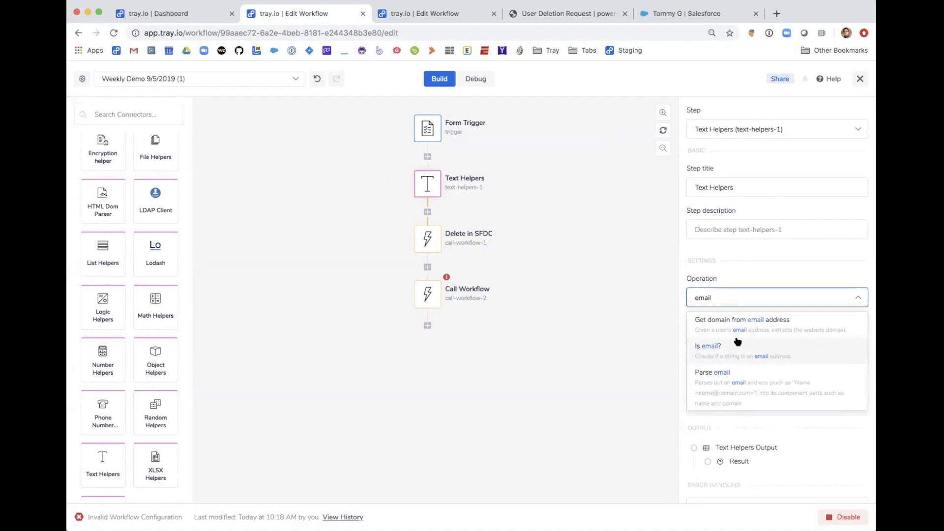
{"action": "scroll", "coordinate": [749, 337], "scroll_direction": "down", "scroll_amount": 2}
{"action": "left_click", "coordinate": [748, 337]}
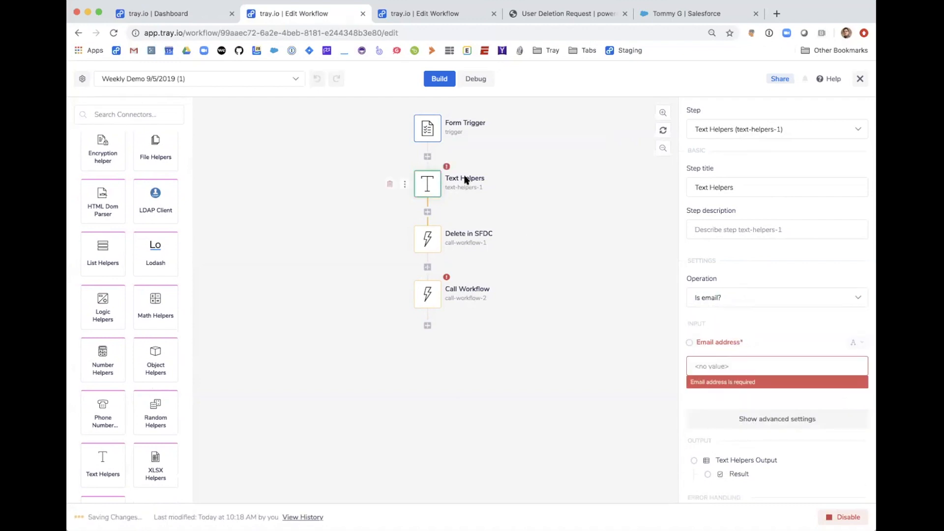
Step: Rename the Text Helpers step to 'Valid Email?'
{"action": "left_click", "coordinate": [486, 183]}
{"action": "type", "text": "Valid Email?"}
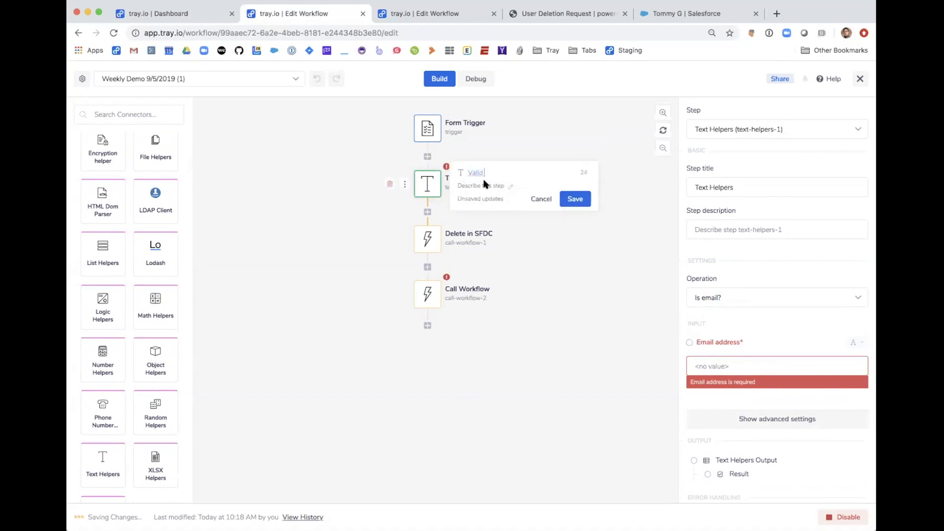
{"action": "left_click", "coordinate": [571, 199]}
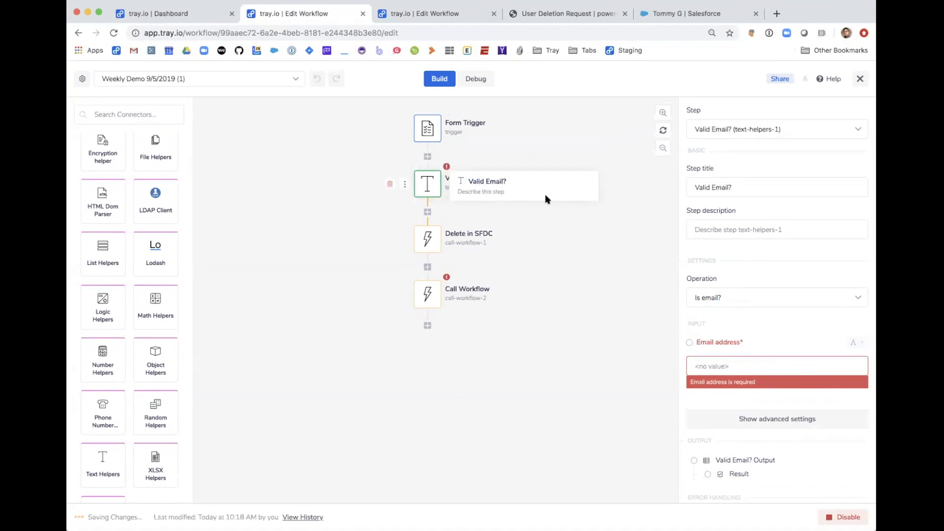
{"action": "scroll", "coordinate": [150, 238], "scroll_direction": "up", "scroll_amount": 10}
{"action": "scroll", "coordinate": [152, 239], "scroll_direction": "up", "scroll_amount": 2}
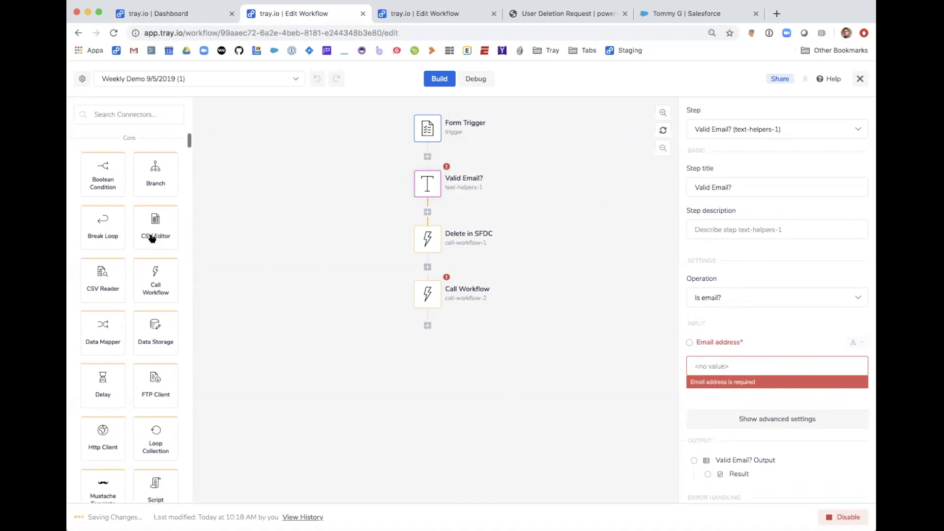
Step: Place a Boolean Condition below Valid Email? and nest Delete in SFDC and Call Workflow under TRUE
{"action": "left_click_drag", "start_coordinate": [104, 182], "coordinate": [428, 213]}
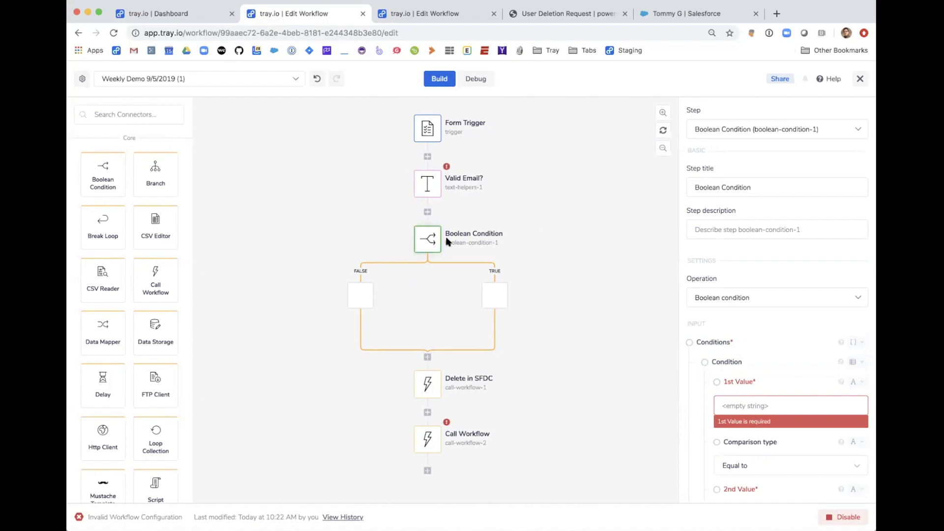
{"action": "left_click_drag", "start_coordinate": [429, 384], "coordinate": [491, 305]}
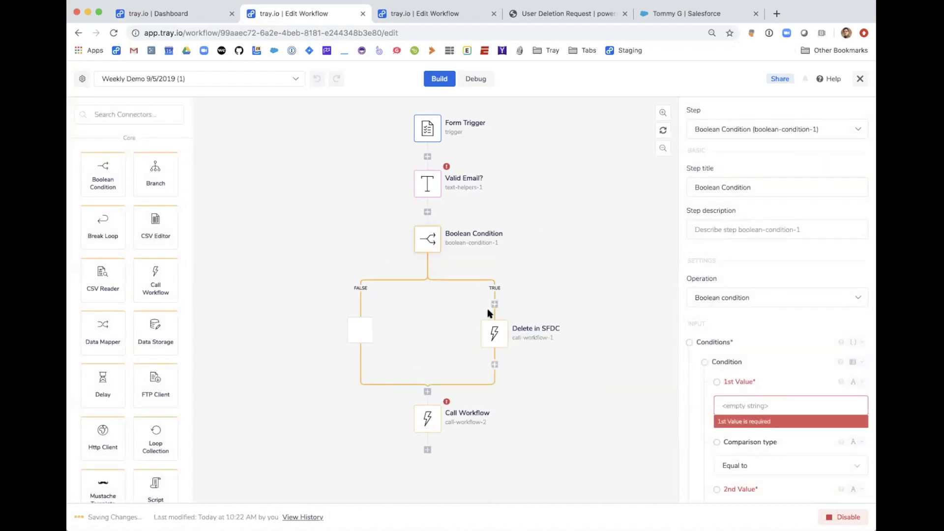
{"action": "left_click_drag", "start_coordinate": [427, 429], "coordinate": [494, 364]}
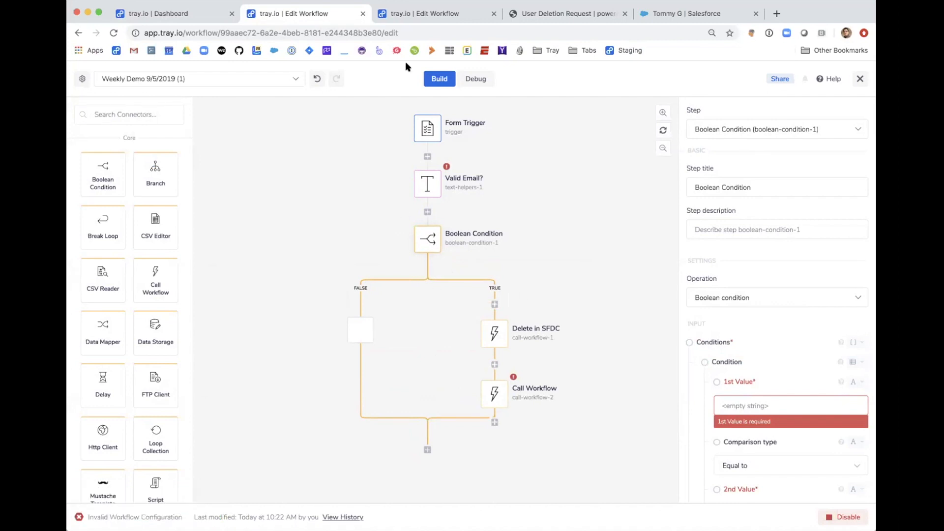
Step: Switch to Weekly Demo 9/5/2019 (2) and scroll through its Check Email, Find Lead and Delete Lead steps
{"action": "left_click", "coordinate": [422, 21]}
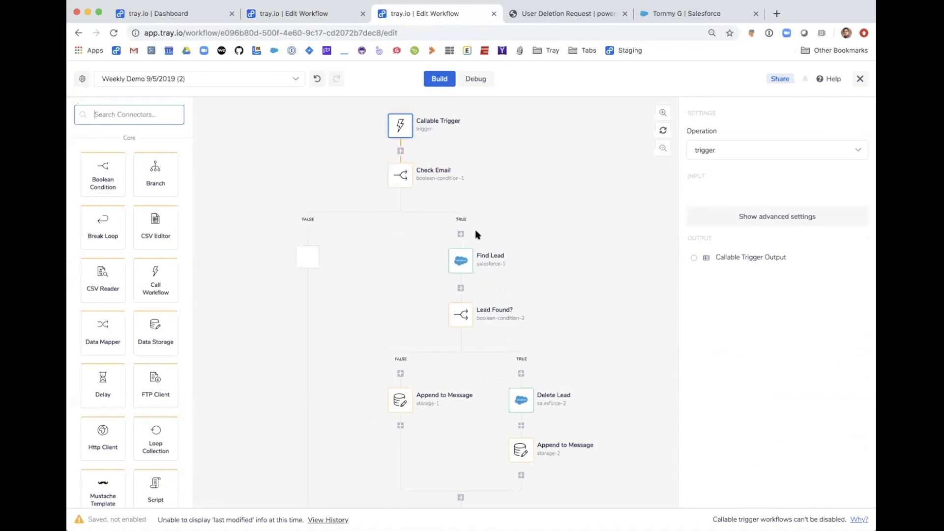
{"action": "scroll", "coordinate": [474, 235], "scroll_direction": "down", "scroll_amount": 1}
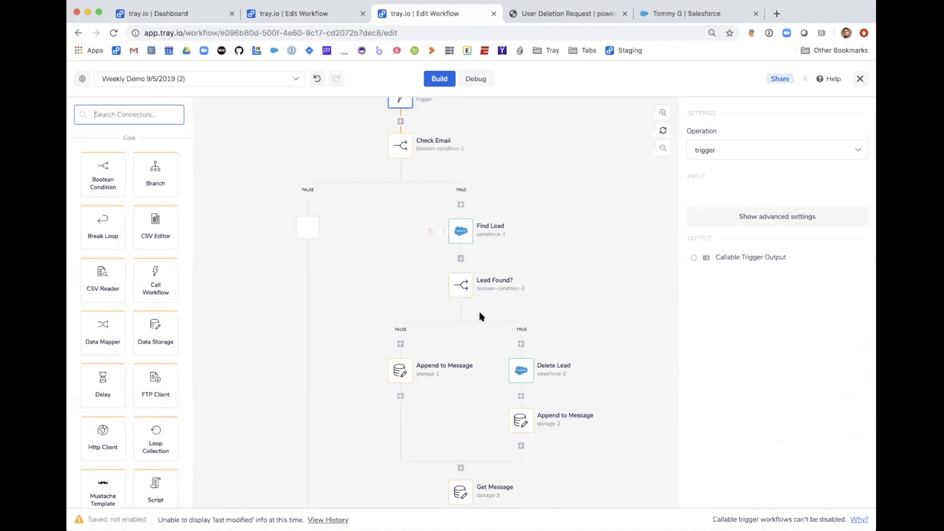
{"action": "scroll", "coordinate": [530, 382], "scroll_direction": "down", "scroll_amount": 4}
{"action": "scroll", "coordinate": [529, 386], "scroll_direction": "down", "scroll_amount": 7}
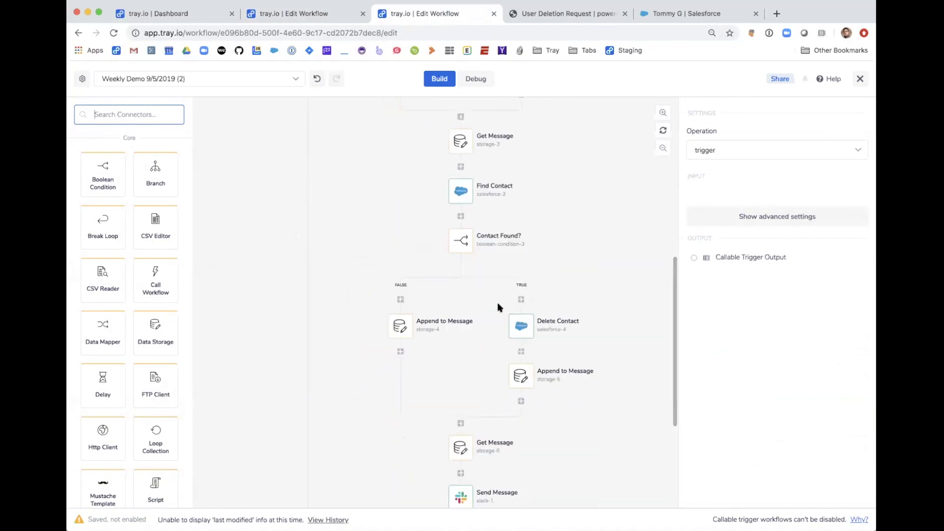
{"action": "scroll", "coordinate": [499, 306], "scroll_direction": "up", "scroll_amount": 6}
{"action": "scroll", "coordinate": [499, 307], "scroll_direction": "up", "scroll_amount": 5}
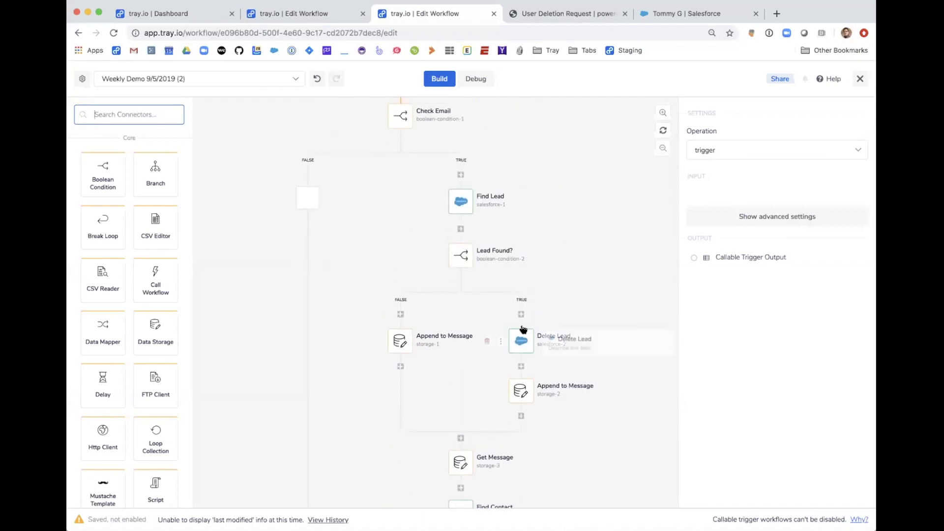
Step: Open the Lead Found? condition and map its 1st Value to Find Lead's output
{"action": "mouse_move", "coordinate": [477, 269]}
{"action": "left_click", "coordinate": [470, 262]}
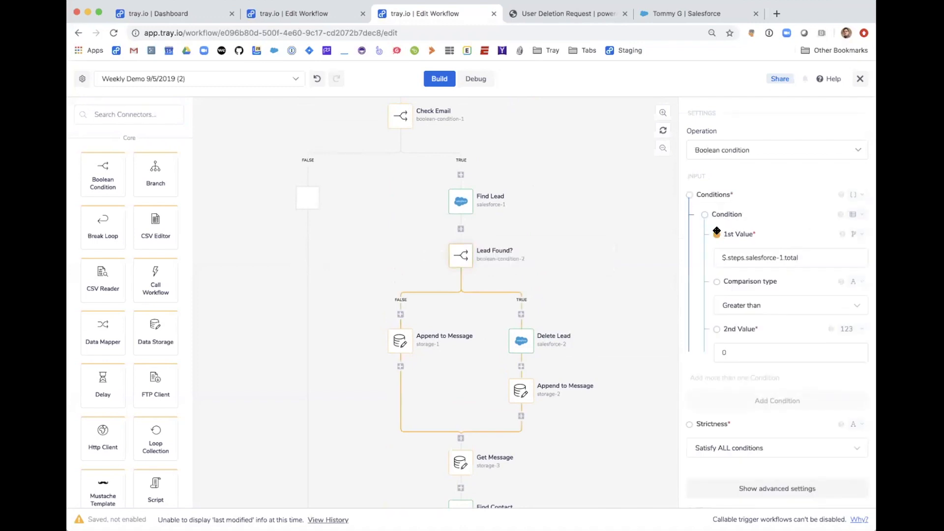
{"action": "mouse_move", "coordinate": [464, 272]}
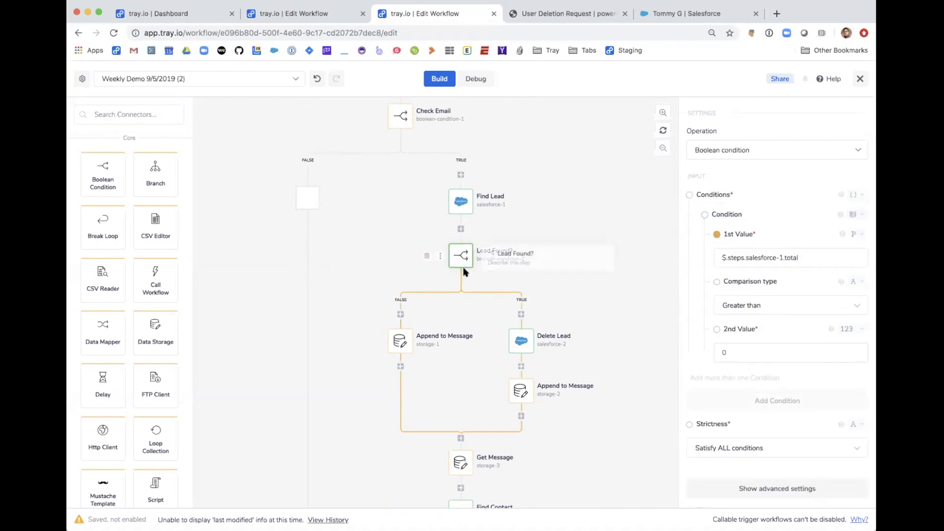
{"action": "mouse_move", "coordinate": [717, 233]}
{"action": "left_mouse_down"}
{"action": "mouse_move", "coordinate": [460, 202]}
{"action": "mouse_move", "coordinate": [493, 211]}
{"action": "mouse_move", "coordinate": [521, 259]}
{"action": "mouse_move", "coordinate": [520, 231]}
{"action": "mouse_move", "coordinate": [532, 293]}
{"action": "mouse_move", "coordinate": [559, 274]}
{"action": "left_mouse_up"}
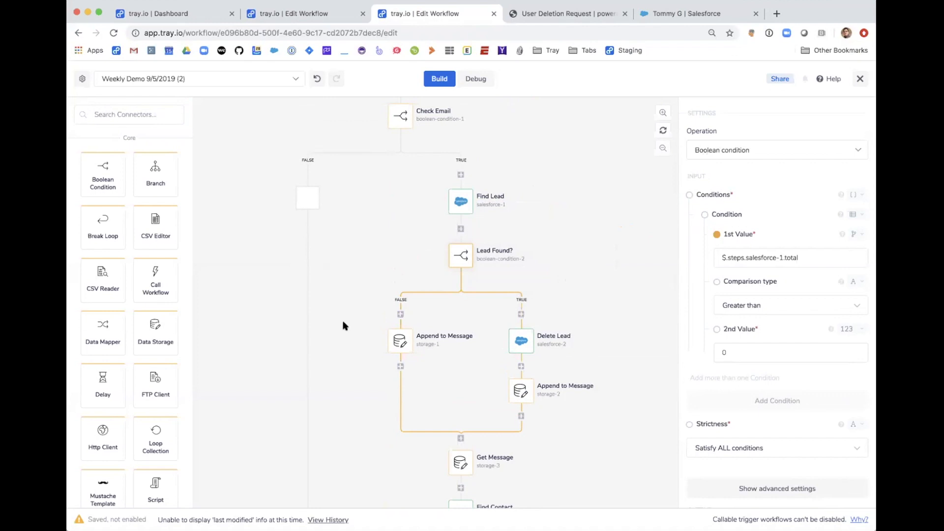
{"action": "scroll", "coordinate": [385, 326], "scroll_direction": "down", "scroll_amount": 1}
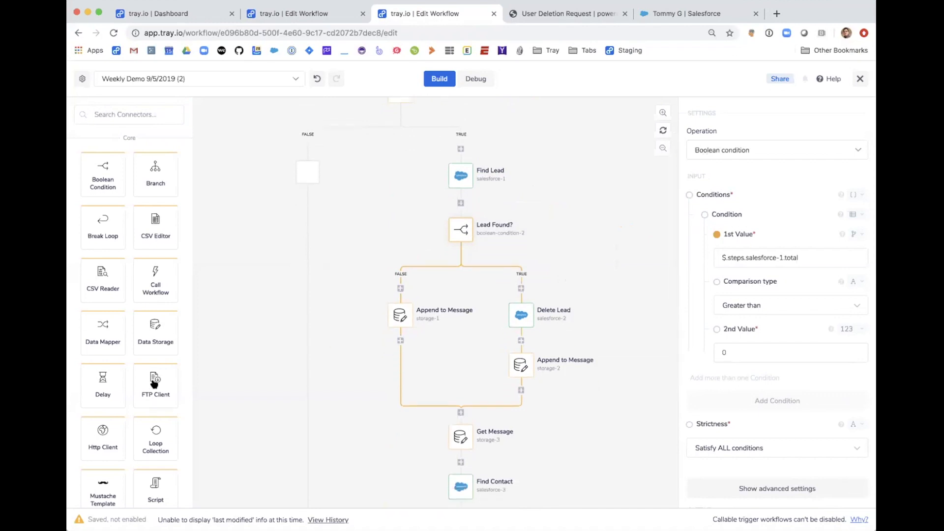
{"action": "scroll", "coordinate": [158, 376], "scroll_direction": "down", "scroll_amount": 5}
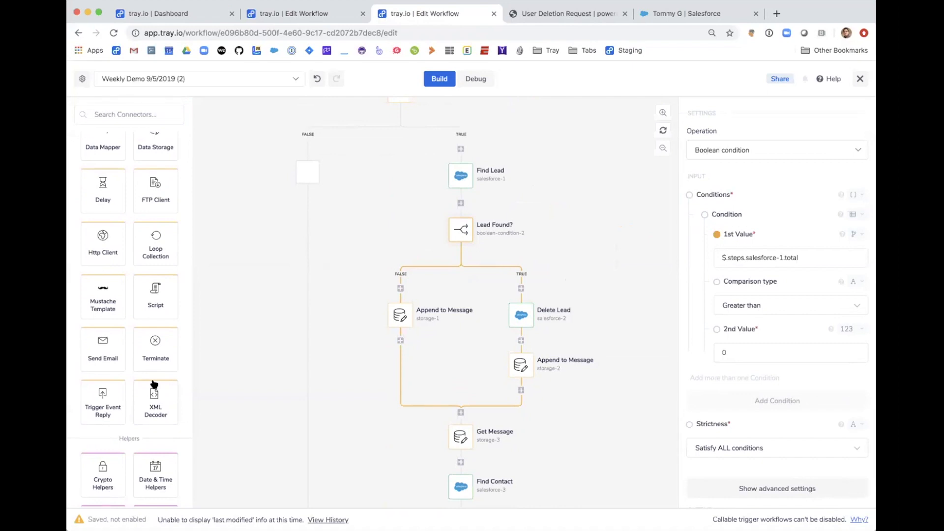
{"action": "scroll", "coordinate": [154, 384], "scroll_direction": "down", "scroll_amount": 3}
{"action": "scroll", "coordinate": [153, 381], "scroll_direction": "up", "scroll_amount": 2}
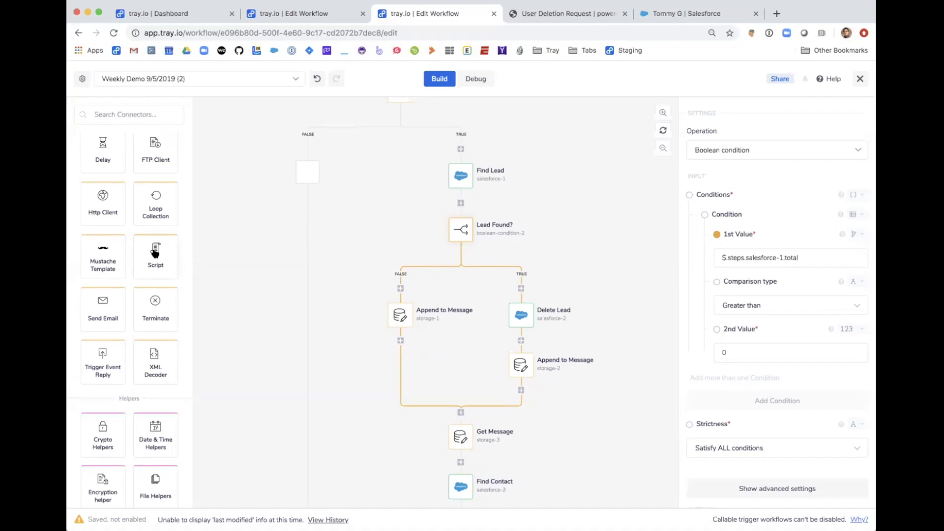
{"action": "scroll", "coordinate": [154, 253], "scroll_direction": "up", "scroll_amount": 2}
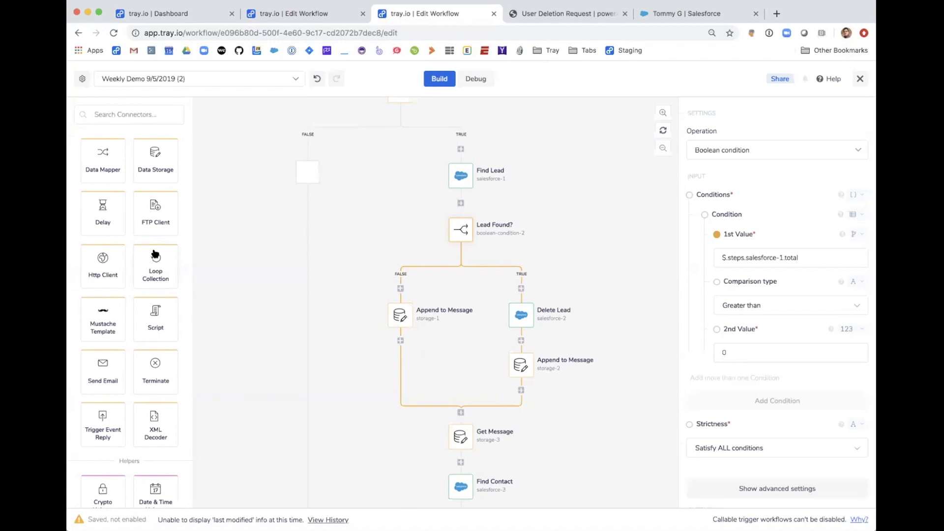
{"action": "scroll", "coordinate": [155, 253], "scroll_direction": "up", "scroll_amount": 3}
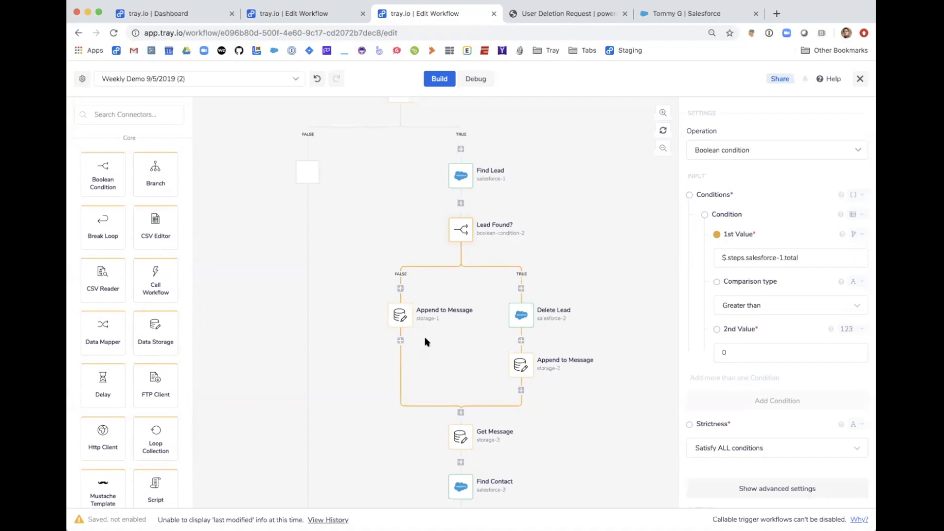
{"action": "scroll", "coordinate": [478, 349], "scroll_direction": "up", "scroll_amount": 3}
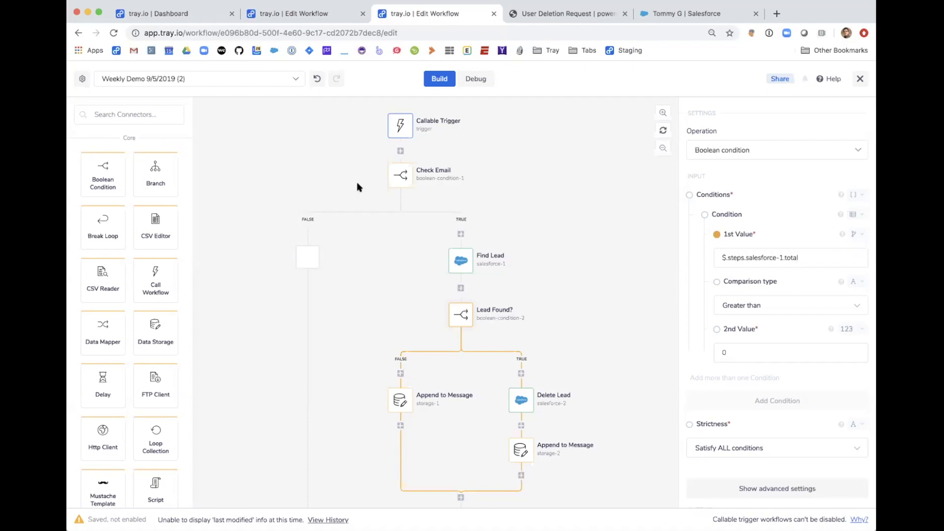
Step: Add an Http Client step below Send Message at the end of the workflow
{"action": "scroll", "coordinate": [358, 186], "scroll_direction": "down", "scroll_amount": 2}
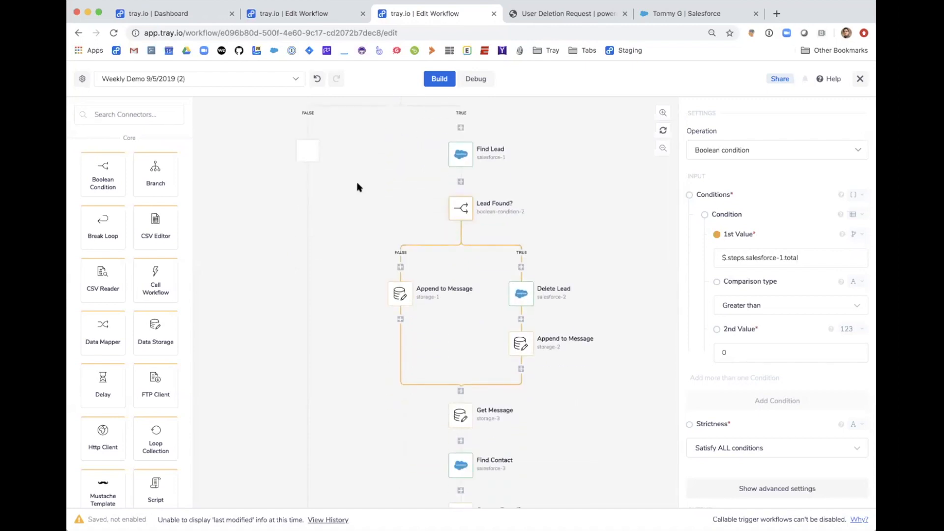
{"action": "scroll", "coordinate": [357, 187], "scroll_direction": "down", "scroll_amount": 5}
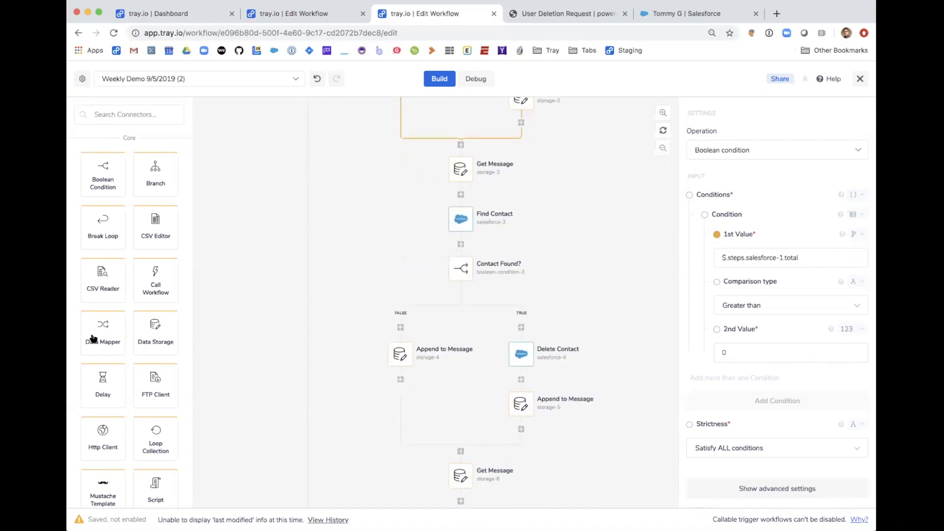
{"action": "scroll", "coordinate": [274, 310], "scroll_direction": "down", "scroll_amount": 4}
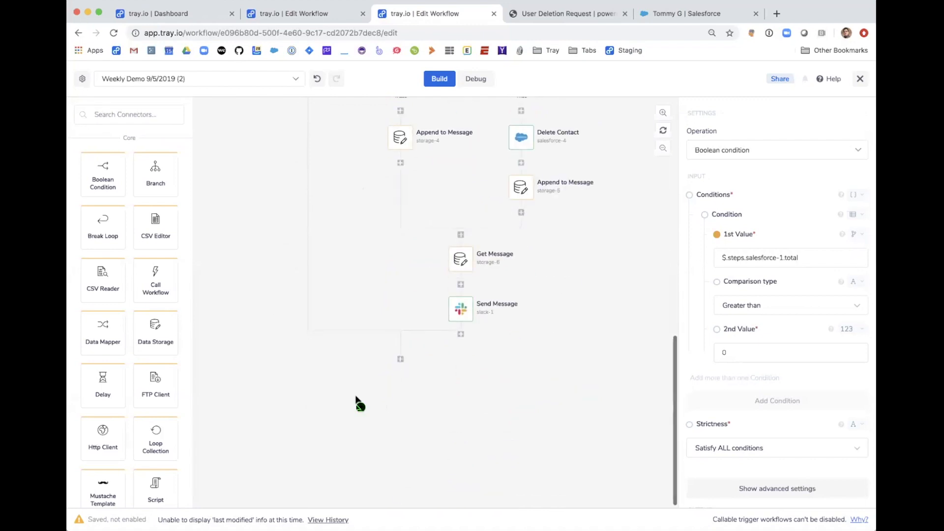
{"action": "left_click_drag", "start_coordinate": [394, 379], "coordinate": [394, 379]}
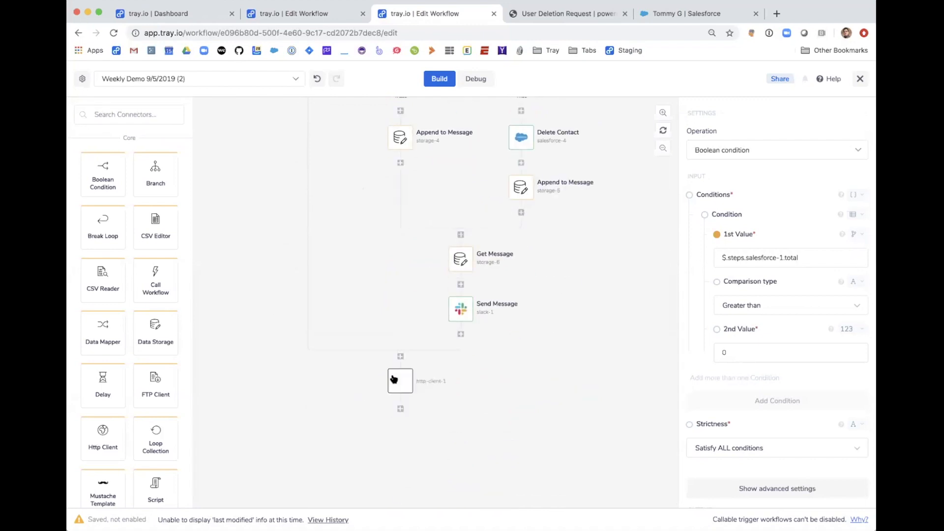
Step: Keep POST as the Http Client step's request method
{"action": "left_click", "coordinate": [778, 211]}
{"action": "scroll", "coordinate": [780, 257], "scroll_direction": "down", "scroll_amount": 1}
{"action": "scroll", "coordinate": [780, 257], "scroll_direction": "up", "scroll_amount": 1}
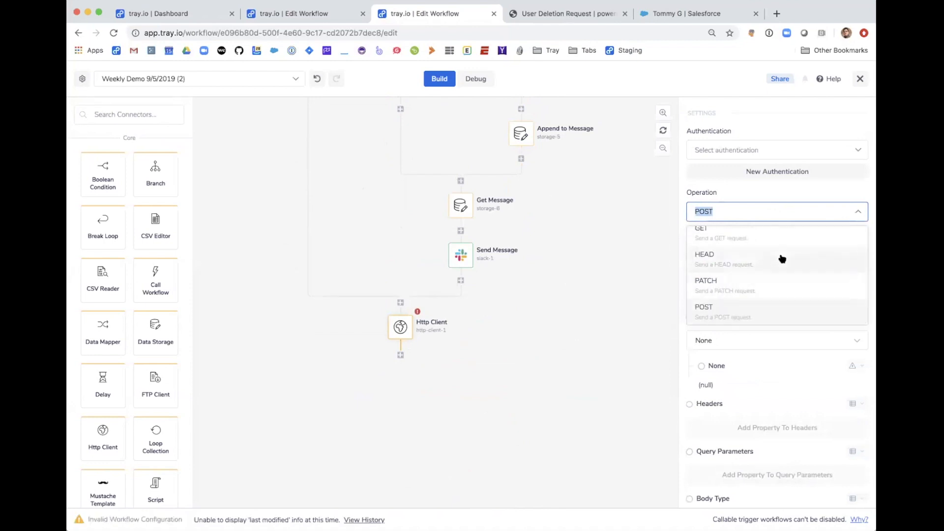
{"action": "scroll", "coordinate": [782, 258], "scroll_direction": "up", "scroll_amount": 1}
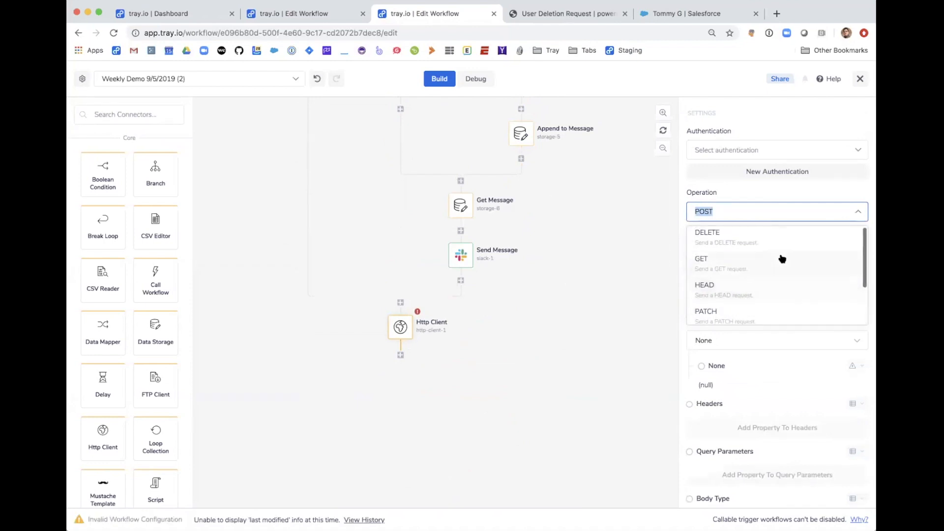
{"action": "left_click", "coordinate": [787, 199]}
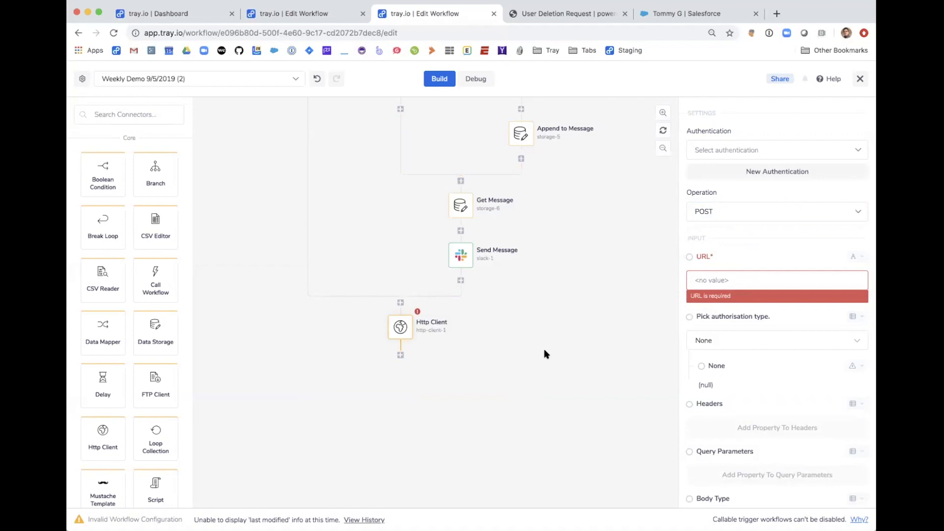
{"action": "mouse_move", "coordinate": [463, 258]}
{"action": "scroll", "coordinate": [512, 348], "scroll_direction": "up", "scroll_amount": 3}
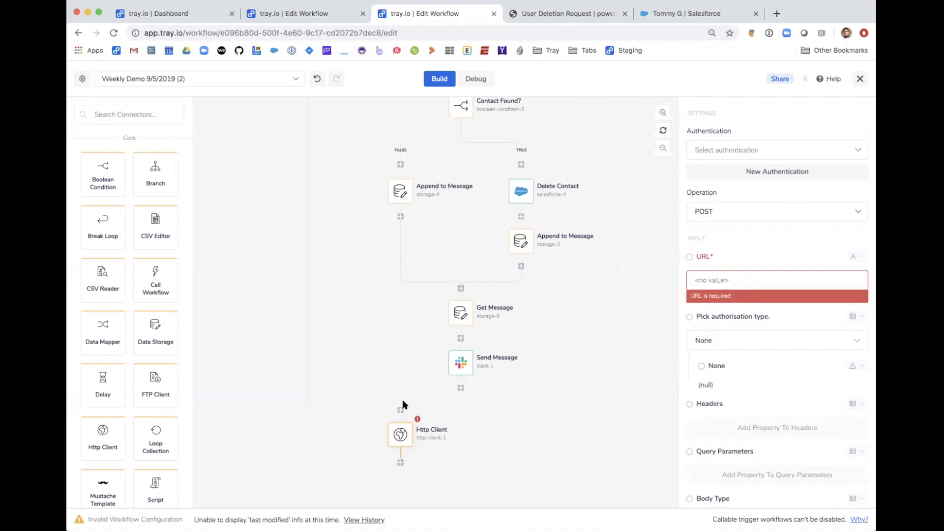
{"action": "scroll", "coordinate": [402, 402], "scroll_direction": "down", "scroll_amount": 3}
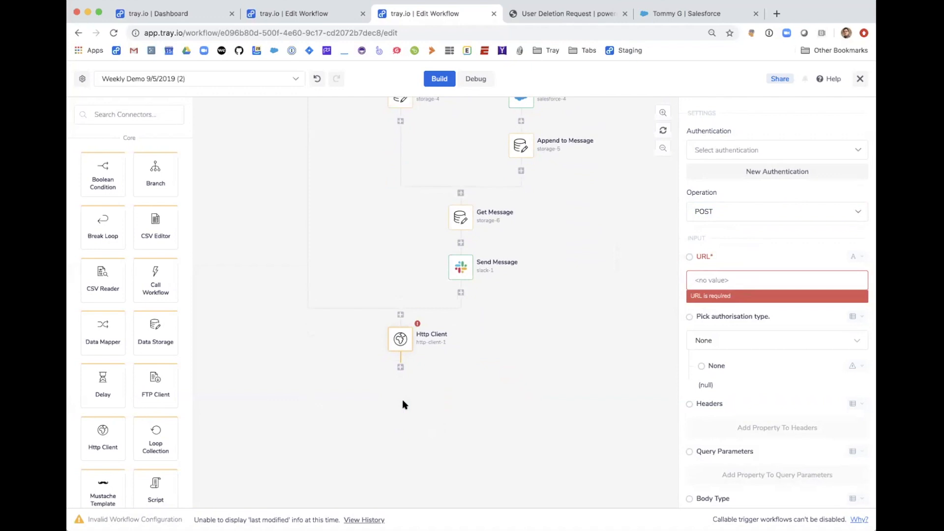
{"action": "scroll", "coordinate": [470, 385], "scroll_direction": "up", "scroll_amount": 7}
{"action": "scroll", "coordinate": [471, 385], "scroll_direction": "up", "scroll_amount": 12}
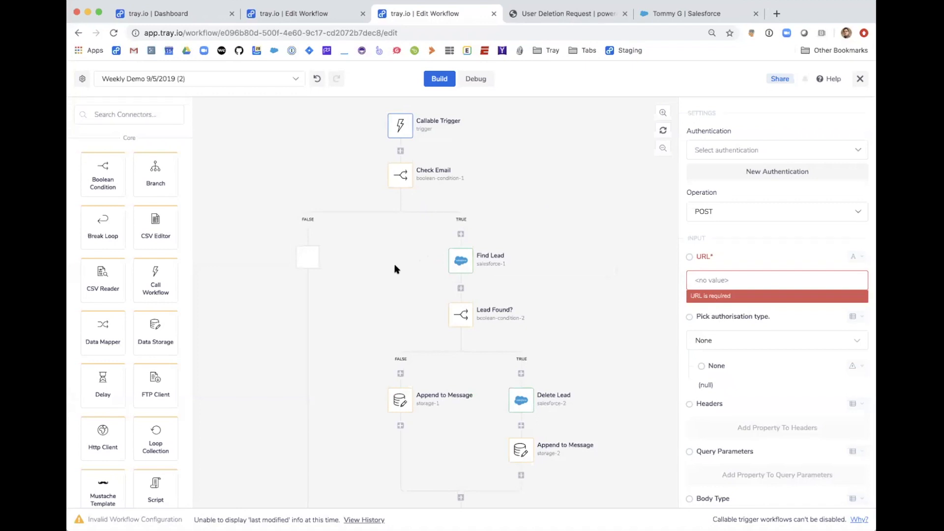
Step: Open the Find Lead step's settings, then cancel a new Production Salesforce authentication, keeping the current account
{"action": "left_click", "coordinate": [461, 262]}
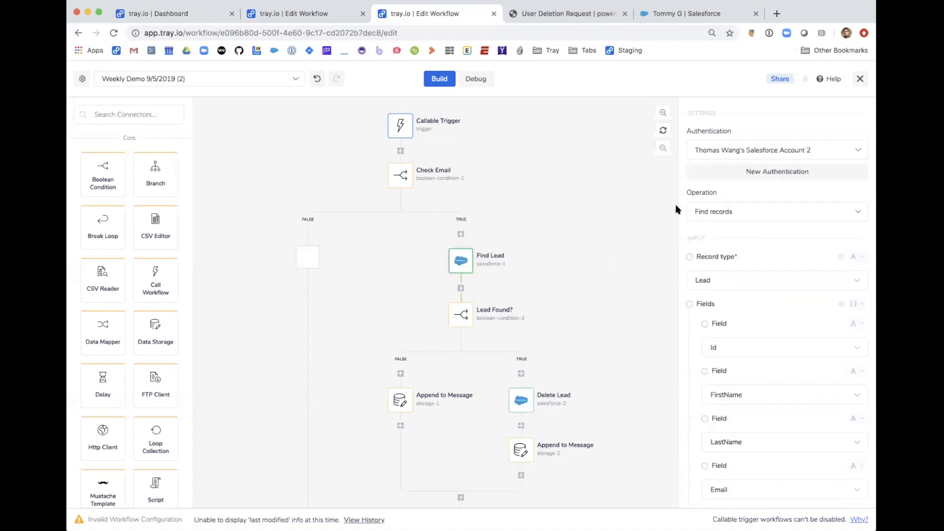
{"action": "left_click", "coordinate": [726, 151]}
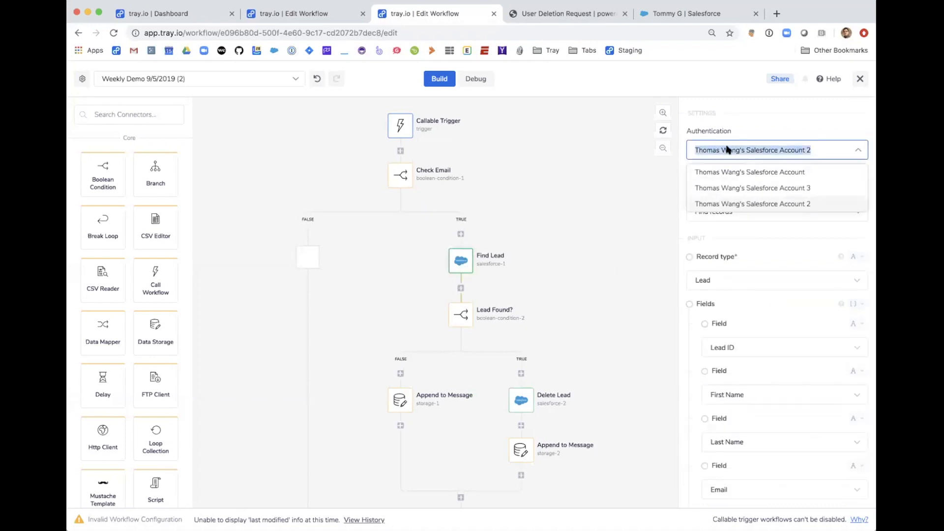
{"action": "left_click", "coordinate": [750, 121]}
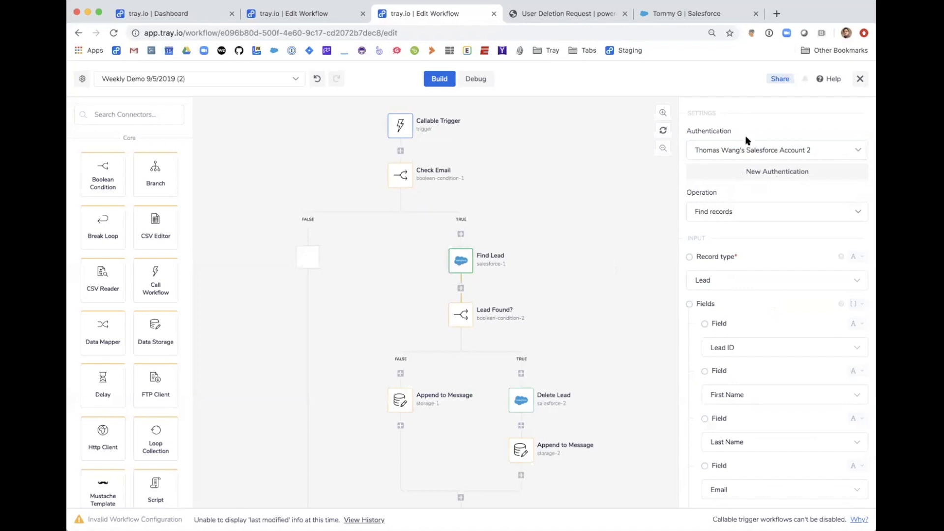
{"action": "left_click", "coordinate": [747, 177]}
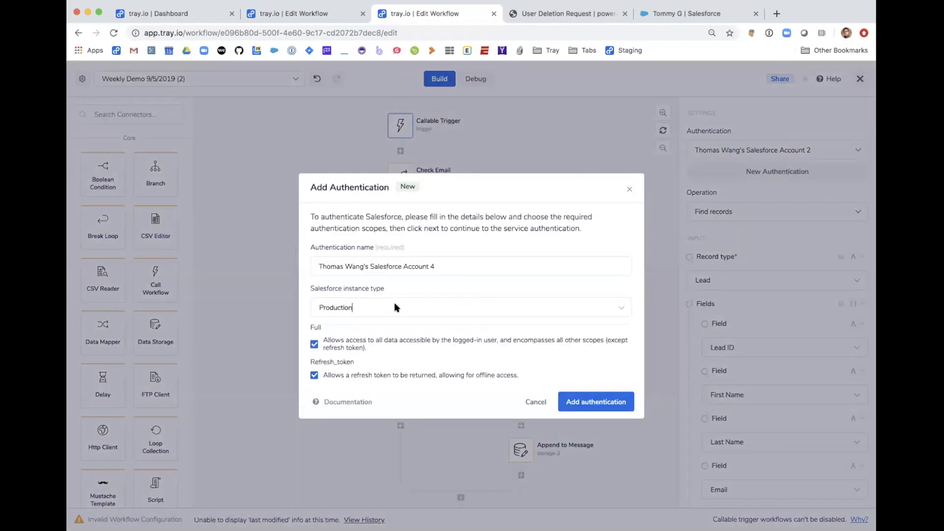
{"action": "left_click", "coordinate": [383, 308]}
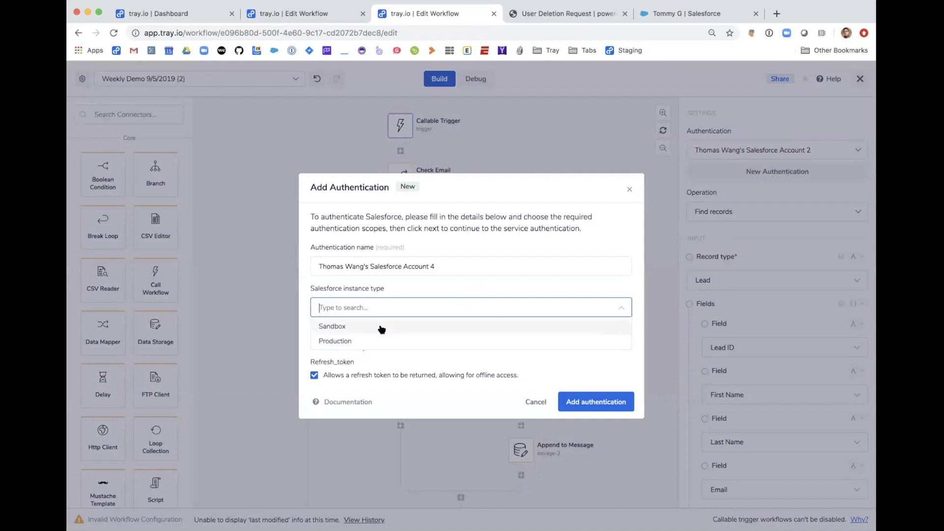
{"action": "left_click", "coordinate": [529, 343]}
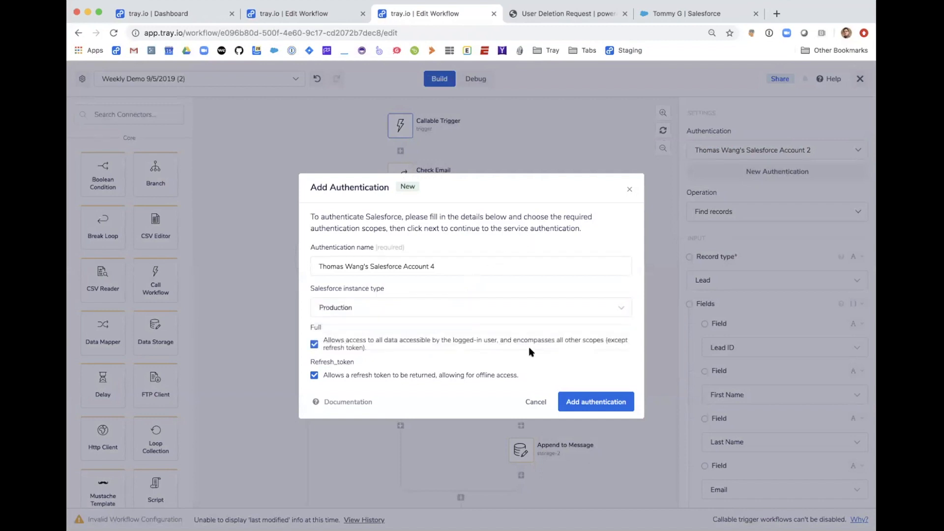
{"action": "left_click", "coordinate": [536, 402]}
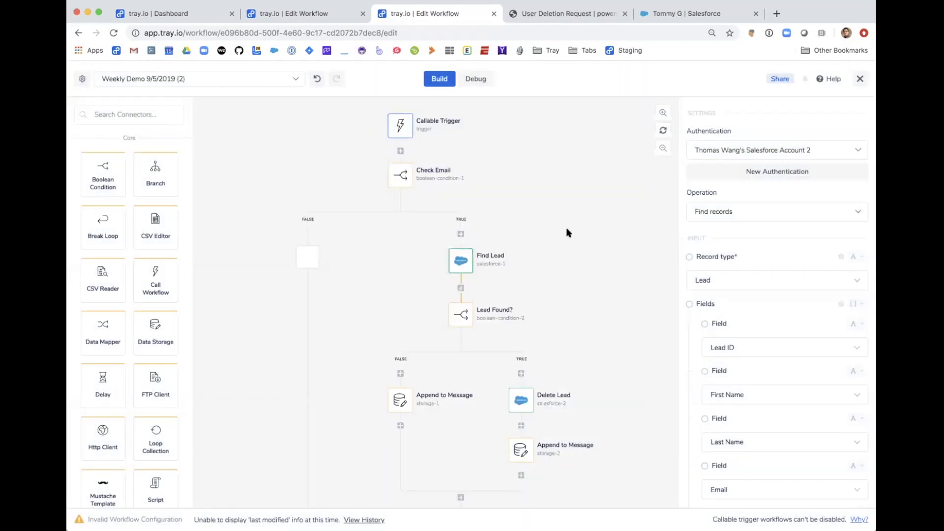
Step: Set Find Lead's authentication to the original unnumbered Salesforce account and dismiss the Add Authentications? prompt
{"action": "scroll", "coordinate": [524, 249], "scroll_direction": "down", "scroll_amount": 2}
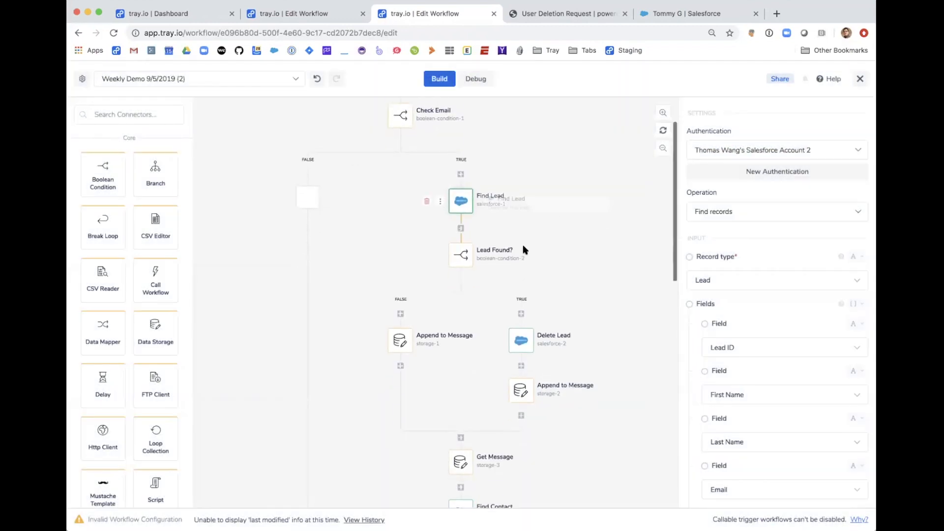
{"action": "scroll", "coordinate": [525, 247], "scroll_direction": "down", "scroll_amount": 1}
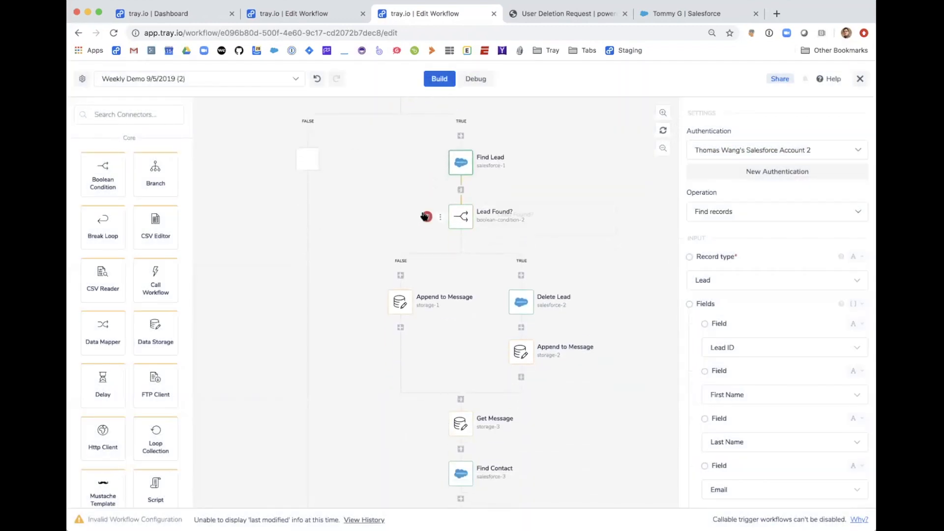
{"action": "left_click", "coordinate": [704, 149]}
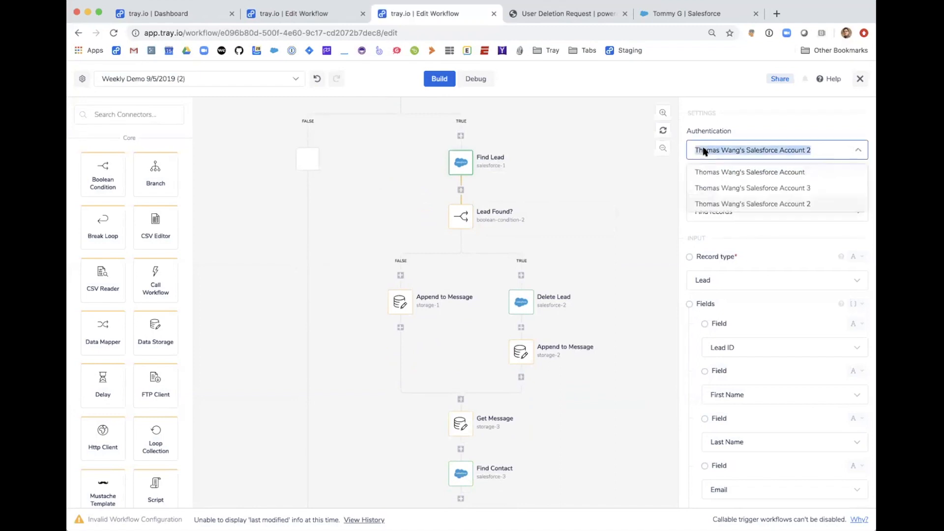
{"action": "left_click", "coordinate": [722, 176]}
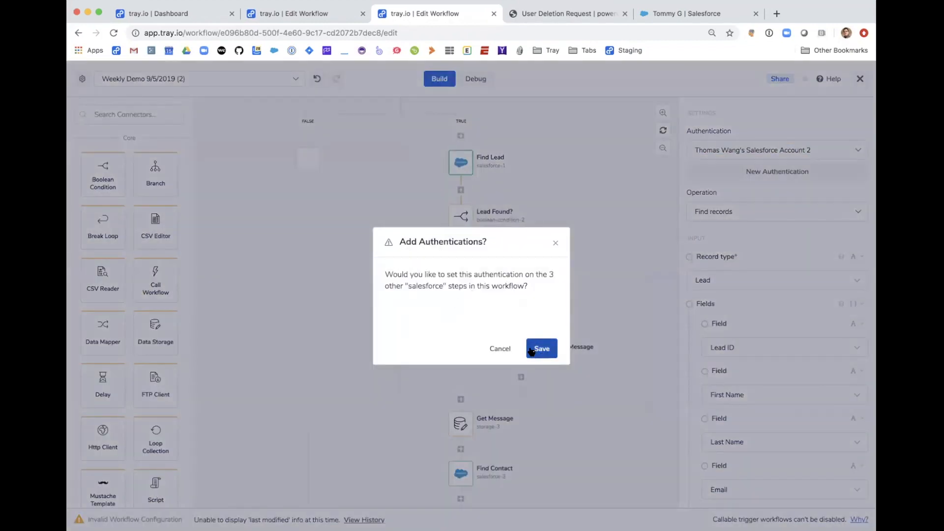
{"action": "left_click", "coordinate": [500, 350]}
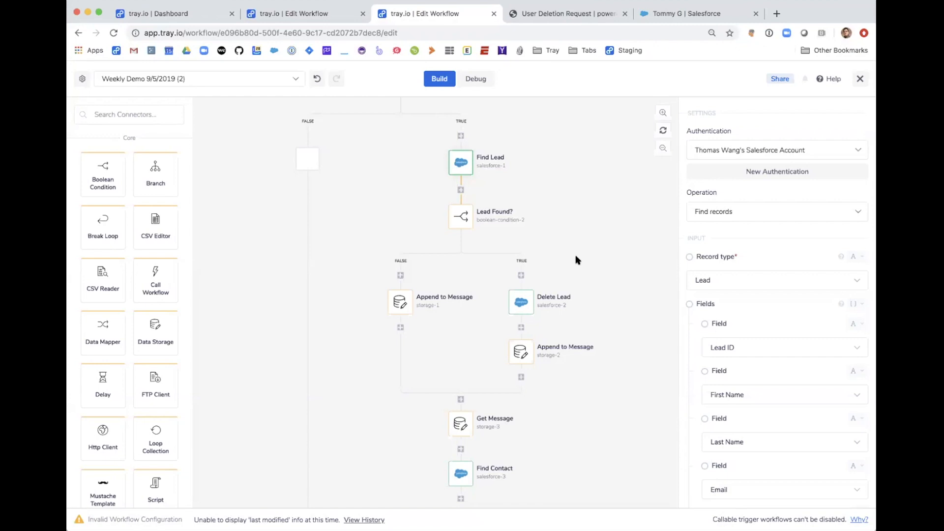
{"action": "scroll", "coordinate": [495, 302], "scroll_direction": "down", "scroll_amount": 4}
{"action": "scroll", "coordinate": [495, 301], "scroll_direction": "down", "scroll_amount": 8}
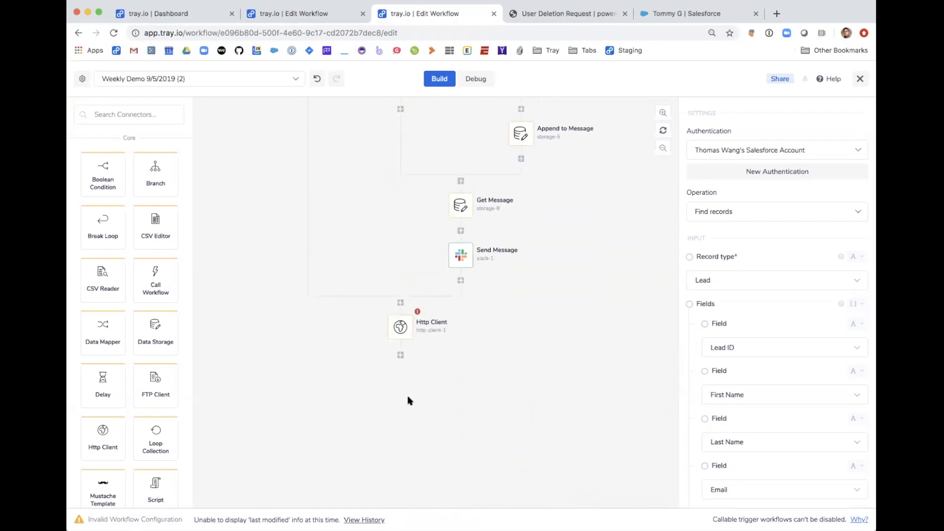